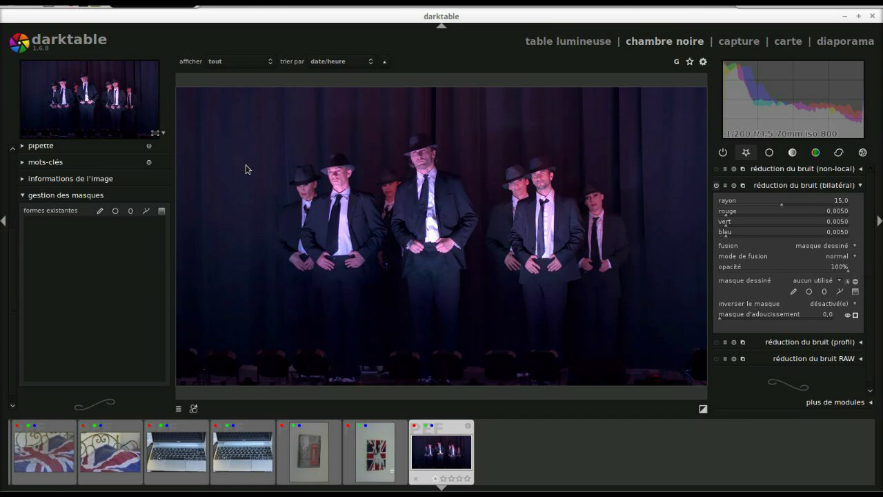
Draw a closed path mask around the face of the tall man at the centre of the photo.
click(147, 211)
click(409, 152)
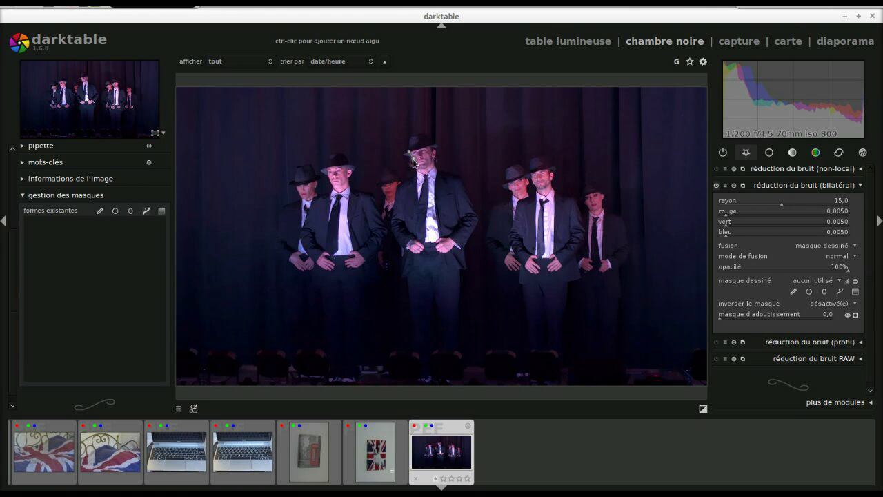
click(414, 166)
click(421, 170)
click(433, 171)
click(439, 162)
click(438, 154)
click(436, 151)
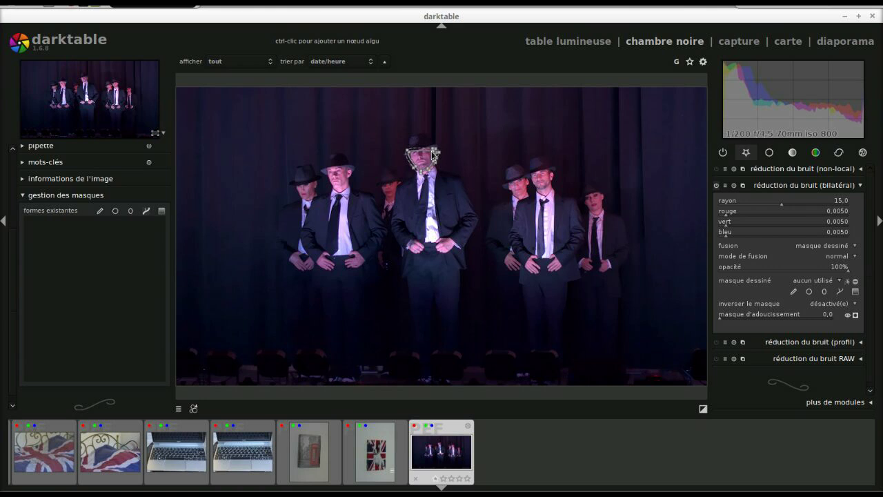
click(425, 146)
right_click(424, 147)
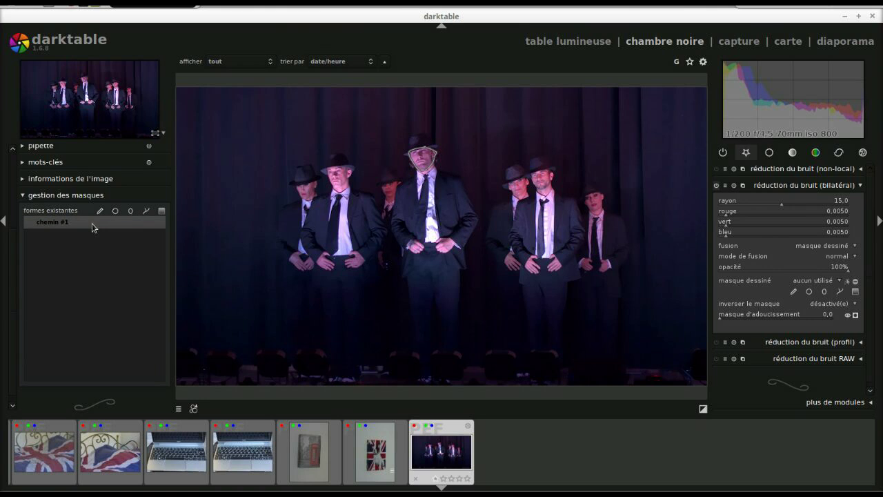
Rename the path mask to "Visage à traiter".
click(41, 221)
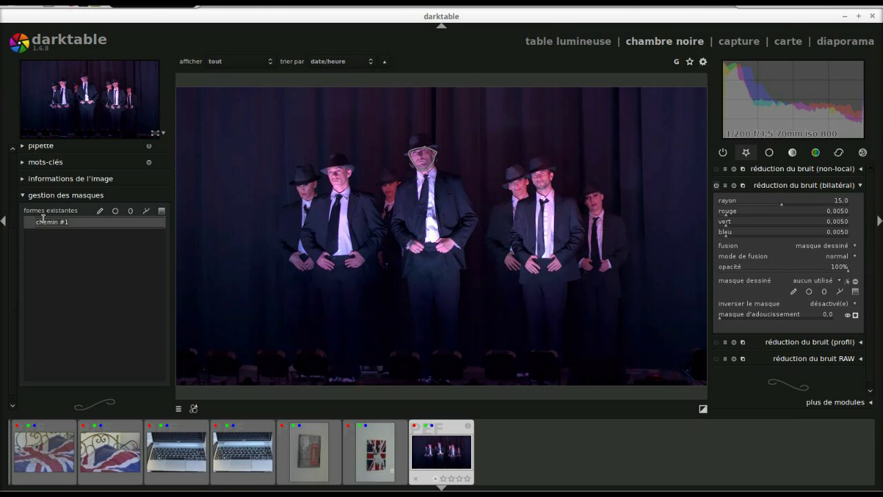
text(Visage à traiter)
key(Return)
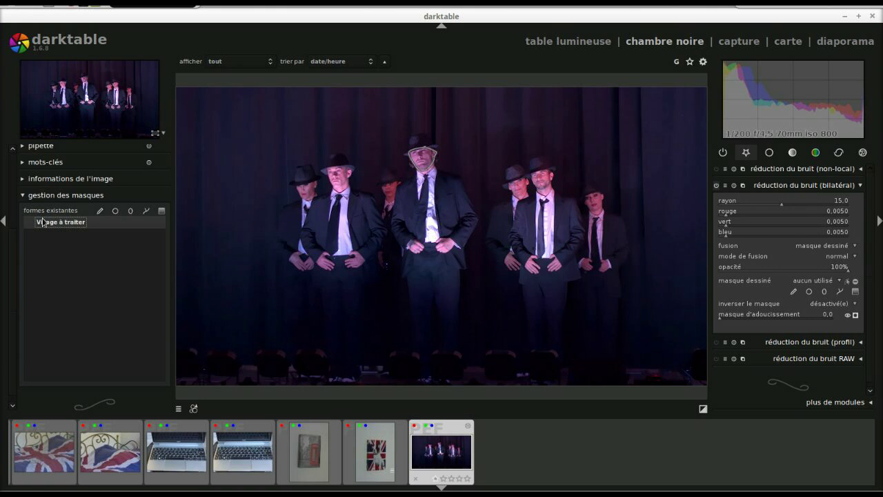
Add a circle mask to the photo and position it over the heads of the two men at the group's left end.
click(116, 211)
click(273, 166)
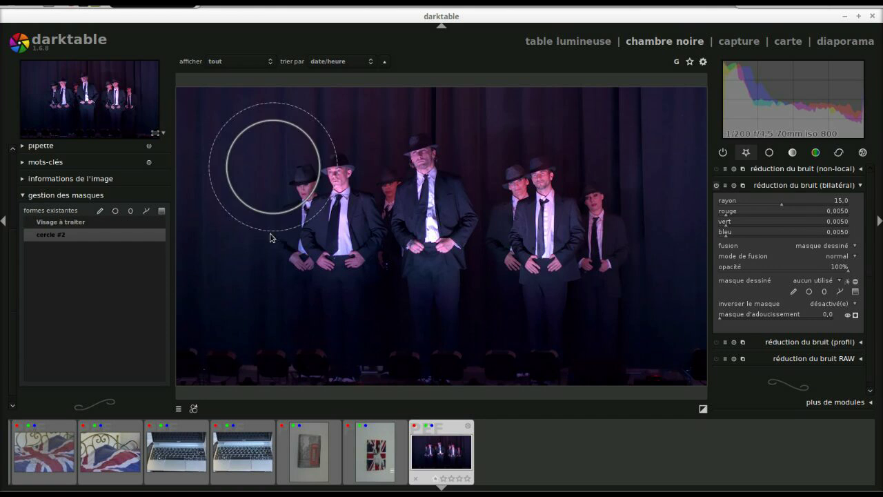
drag(285, 165, 330, 180)
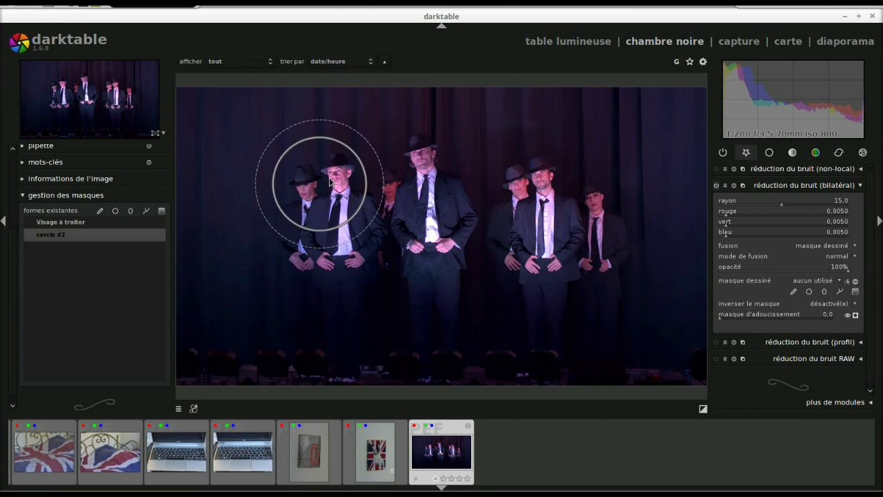
Rename the circle mask to "Focus" and deselect it.
double_click(49, 233)
text(Fo)
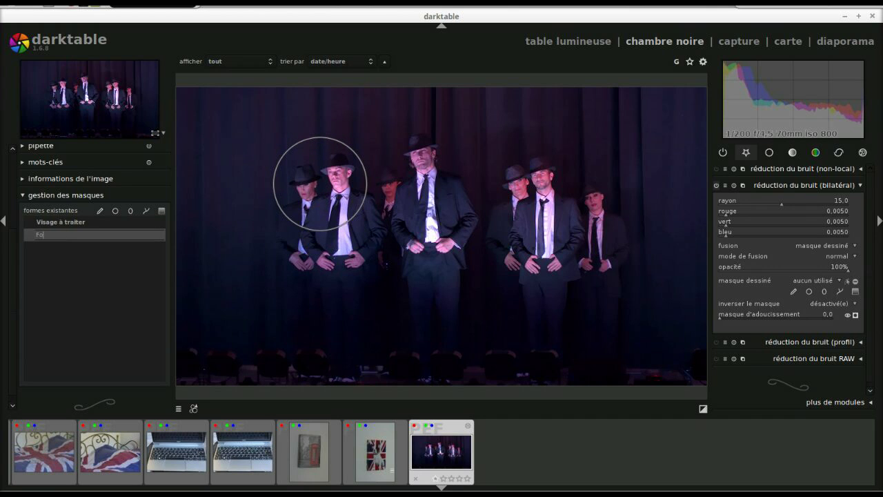
text(cus)
key(Return)
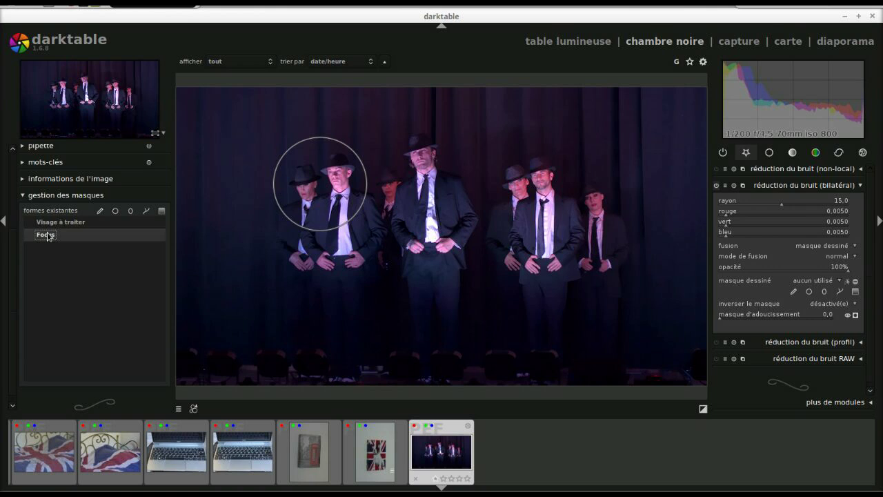
click(134, 278)
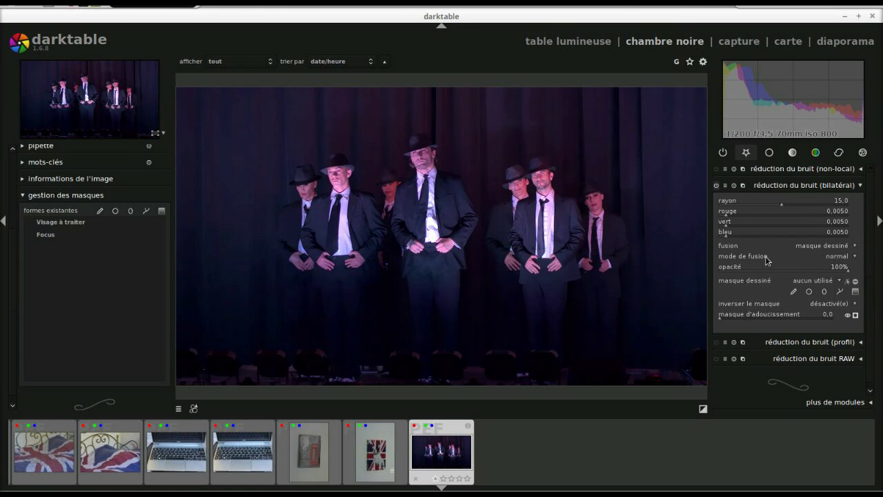
Assign the existing "Visage à traiter" shape as drawn mask of the bilateral noise reduction and invert the mask's polarity.
click(830, 287)
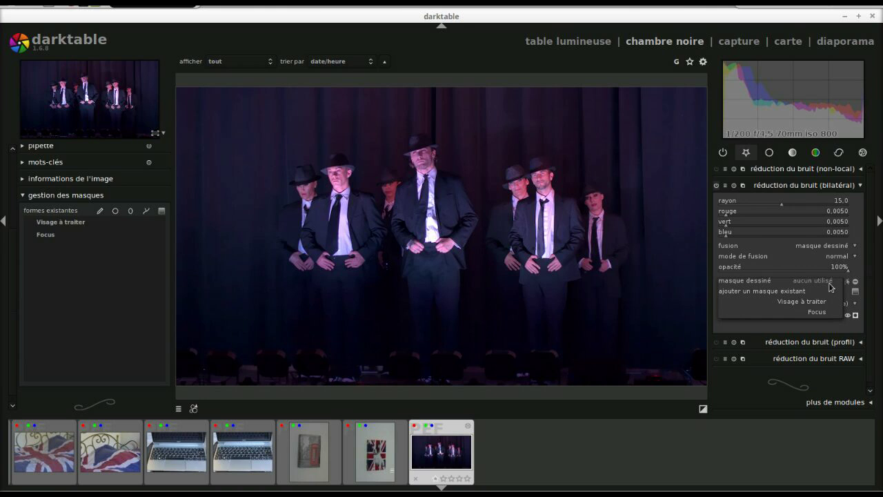
click(825, 302)
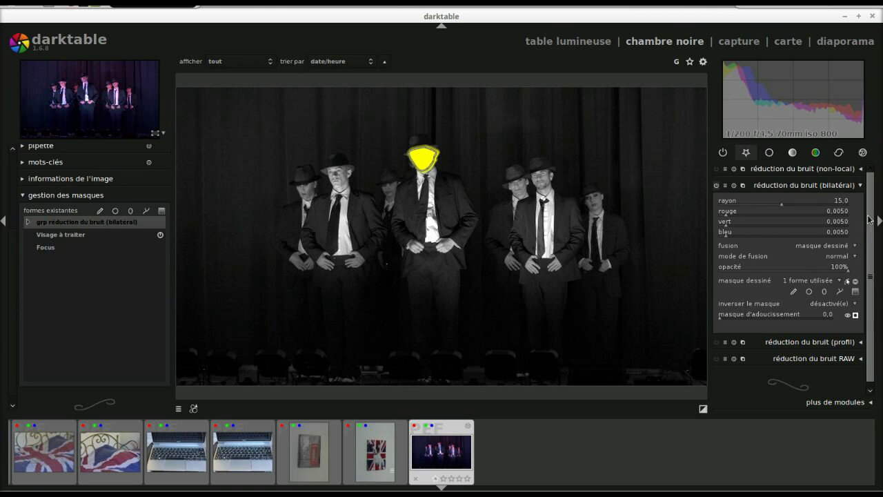
click(856, 282)
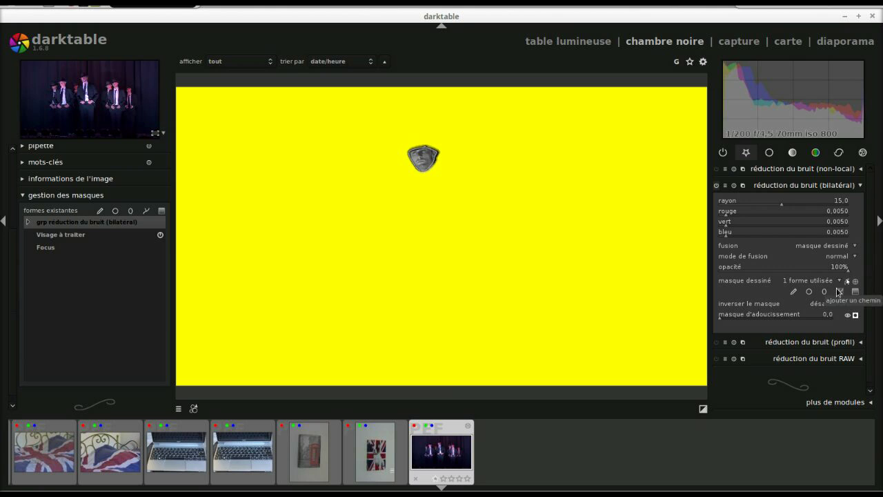
Blend the profile noise reduction through a drawn mask using the existing "Focus" shape, and toggle the mask's polarity.
click(860, 344)
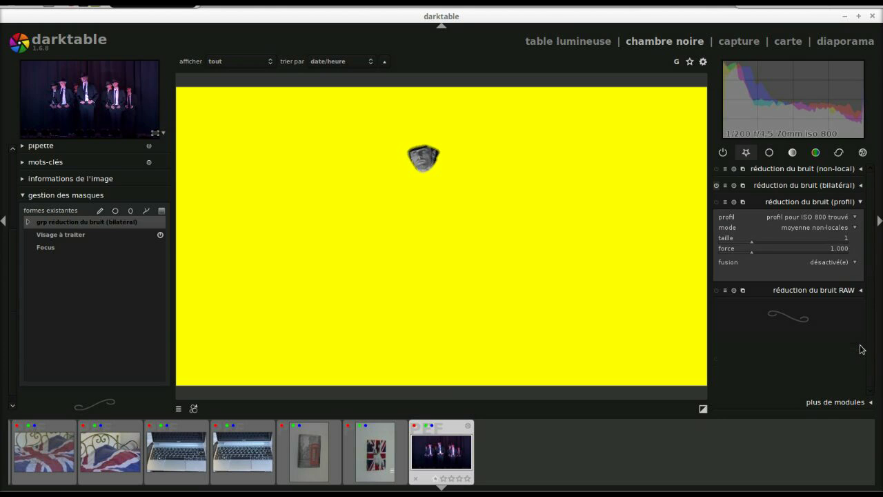
click(850, 262)
click(847, 290)
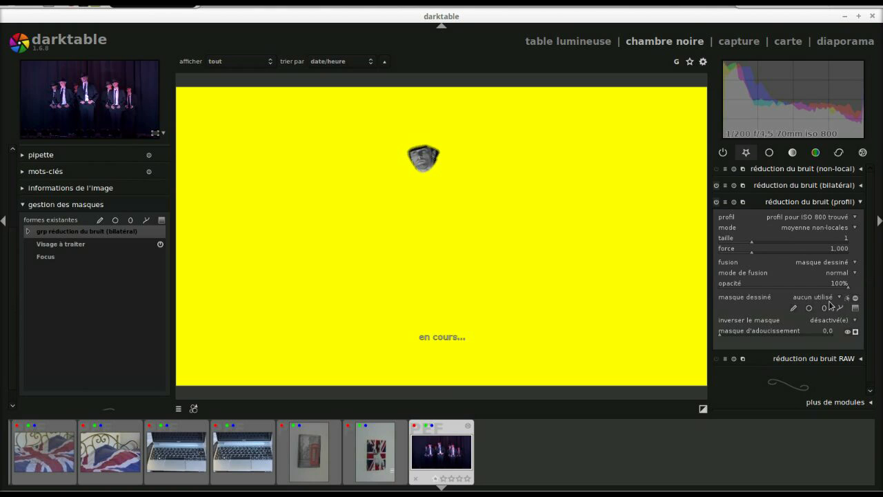
click(831, 304)
click(823, 334)
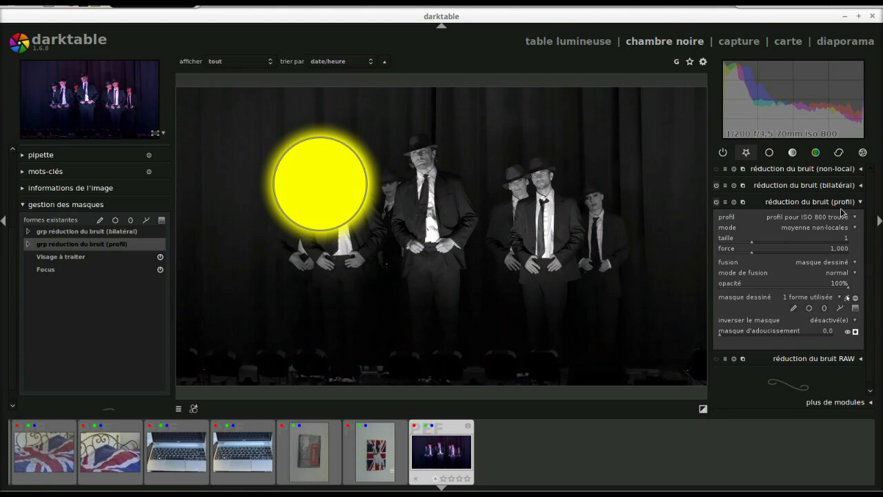
mouse_move(293, 196)
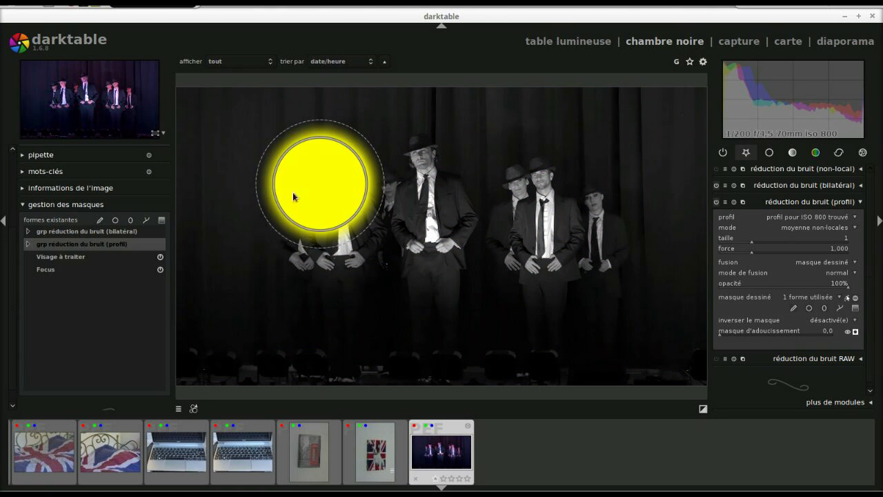
click(855, 298)
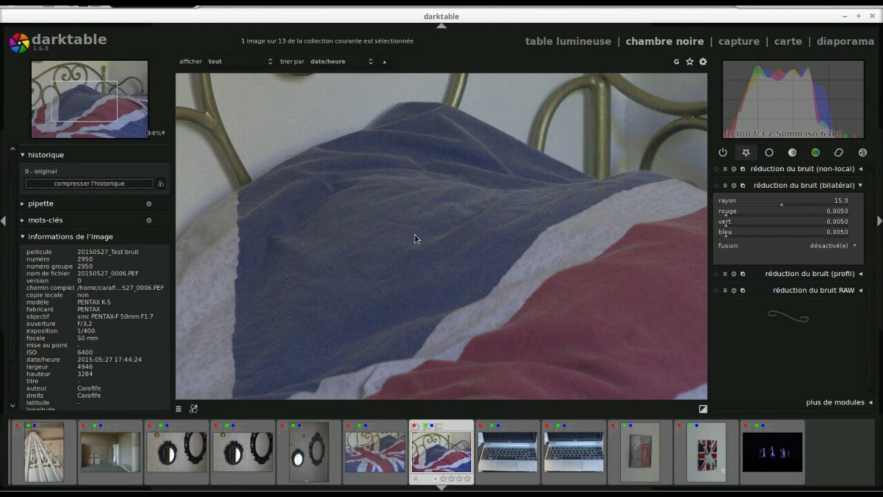
Set the bilateral noise reduction on the flag bedspread photo to red 0.0211, green 0.0100 and blue 0.0080.
scroll(446, 275, up, 4)
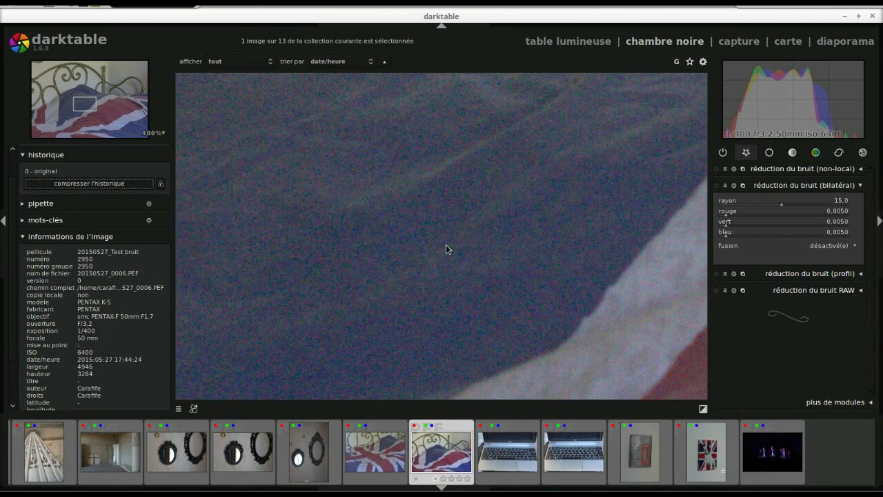
scroll(447, 246, down, 3)
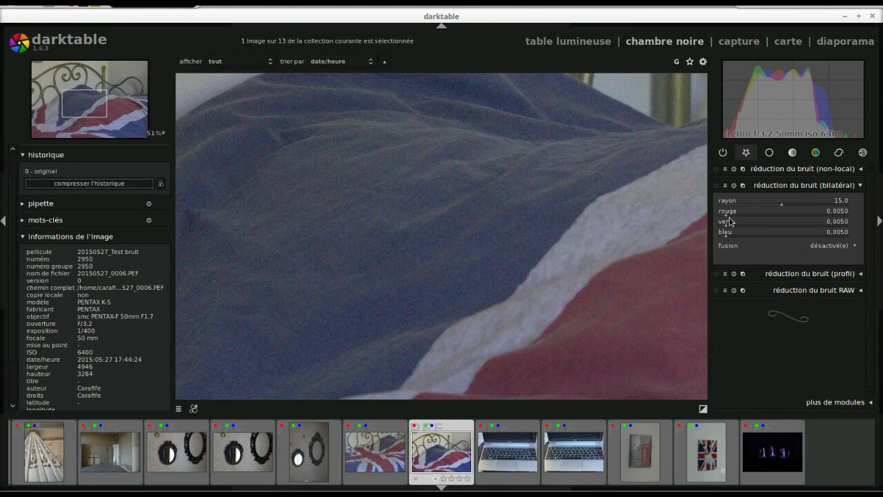
drag(729, 222, 741, 220)
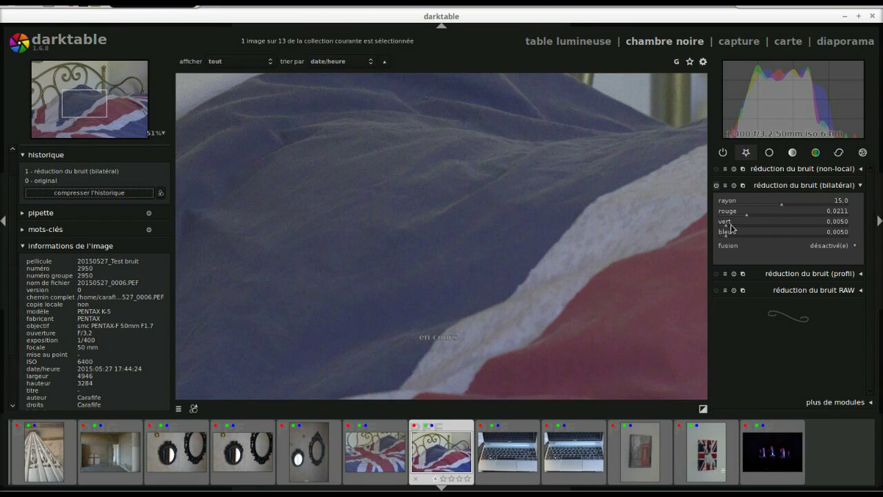
scroll(731, 228, up, 1)
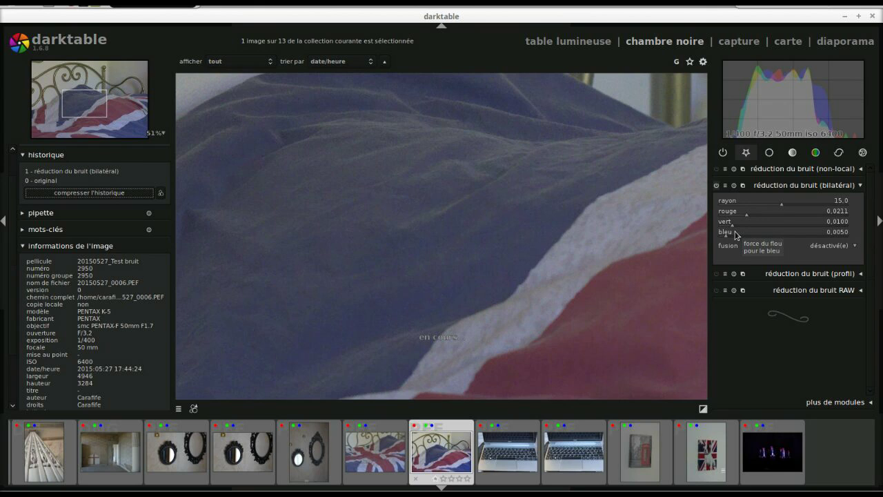
scroll(733, 235, up, 1)
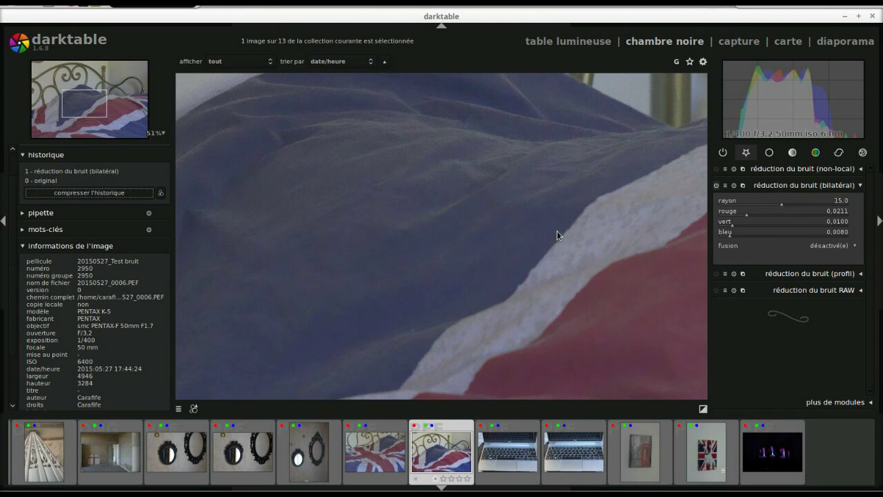
Set the bilateral noise reduction's blending to "uniforme" with the blend mode "couleur".
scroll(551, 229, down, 2)
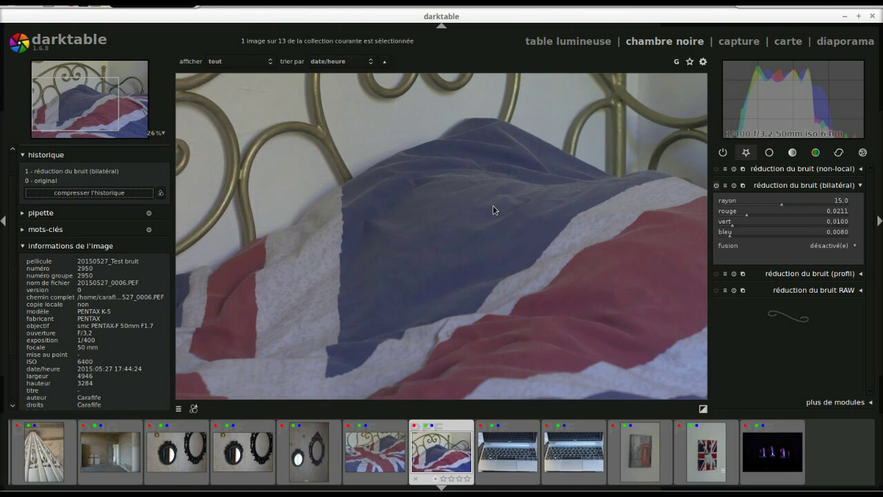
scroll(492, 206, up, 2)
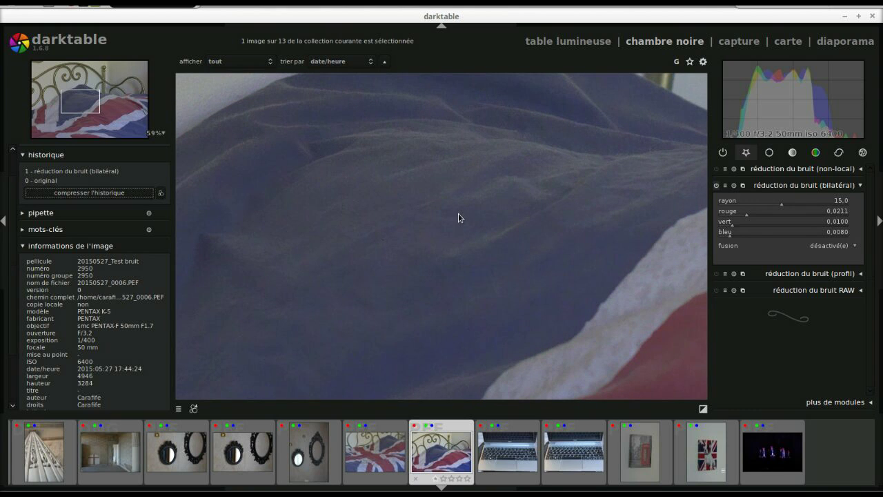
scroll(468, 217, down, 2)
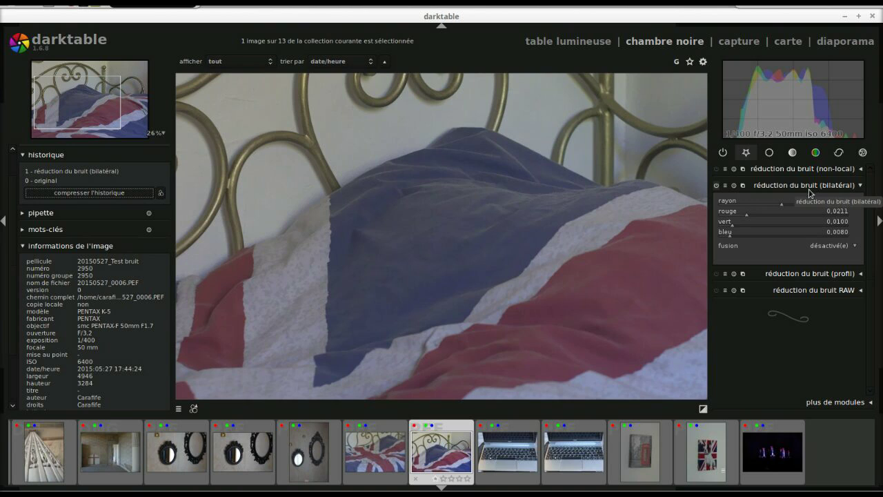
click(818, 247)
click(827, 255)
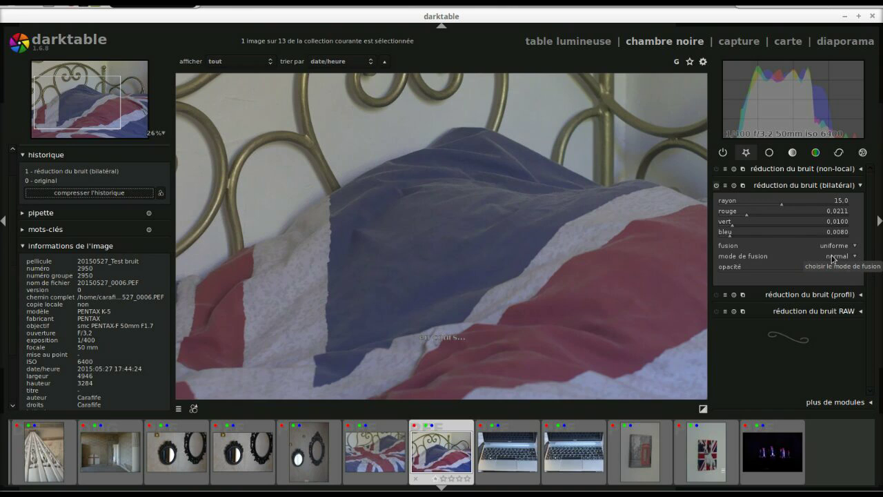
click(833, 259)
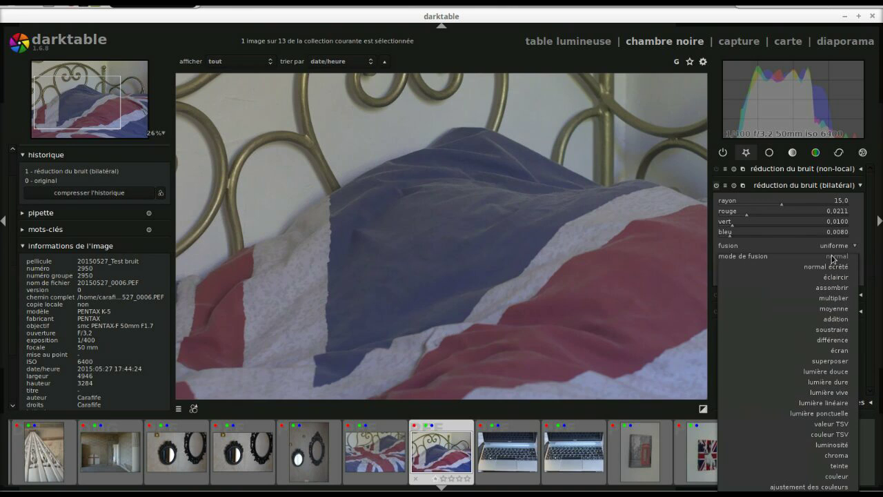
click(833, 477)
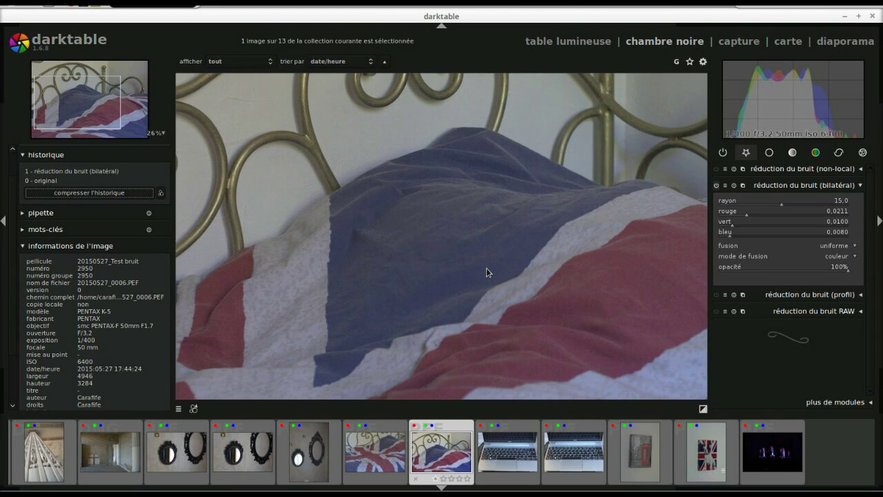
Lower the blend opacity of the bilateral noise reduction to 92%.
scroll(494, 248, up, 2)
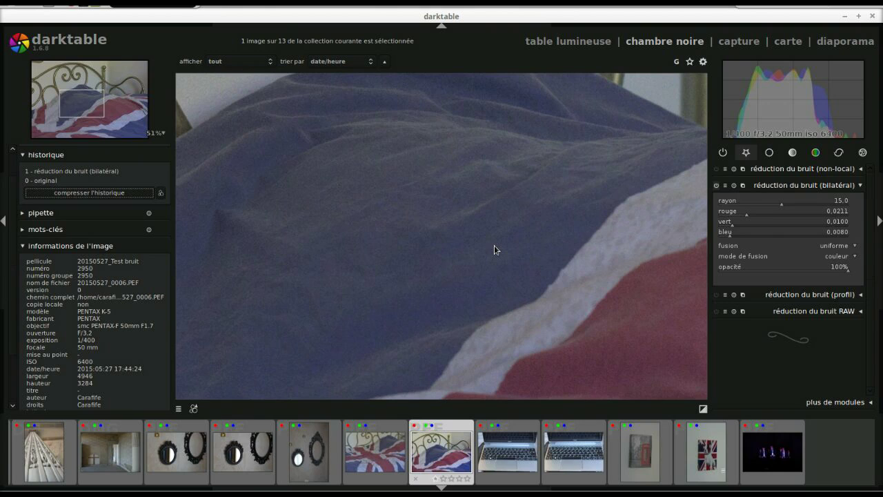
scroll(494, 248, down, 2)
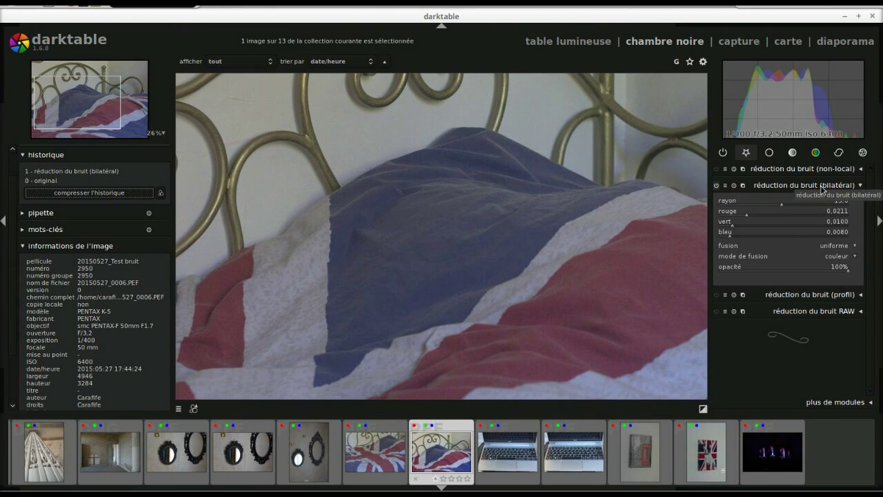
click(847, 258)
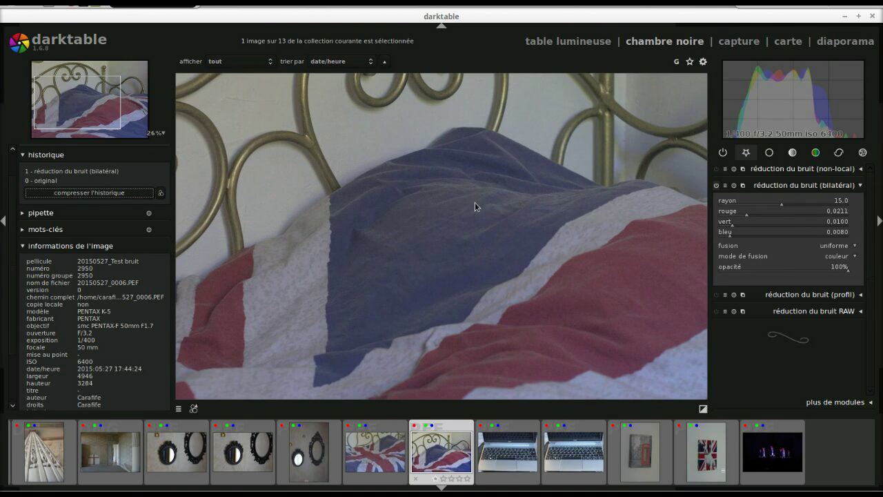
click(843, 260)
scroll(831, 272, down, 7)
Compare the original state of the photo with the bilateral noise reduction state in the edit history.
scroll(454, 247, up, 2)
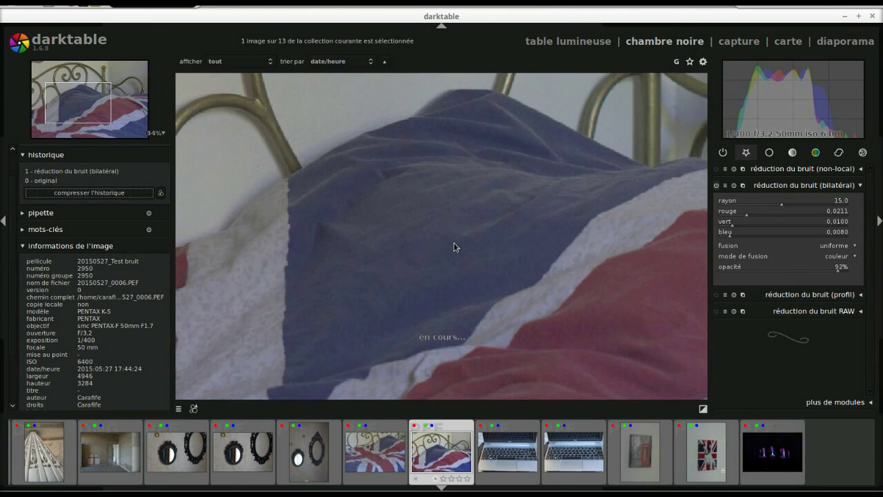
click(92, 180)
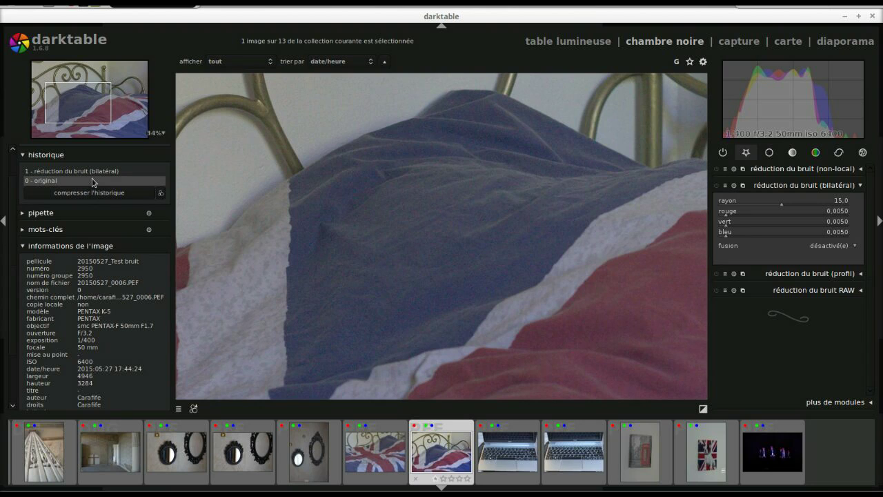
click(97, 172)
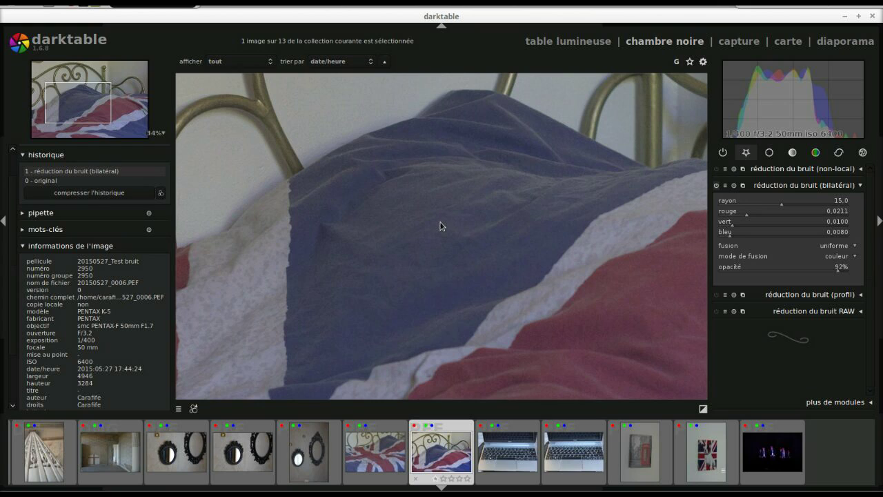
Set the bilateral noise reduction's blend mode to "normal" and compare the result with the original state in the edit history.
click(833, 258)
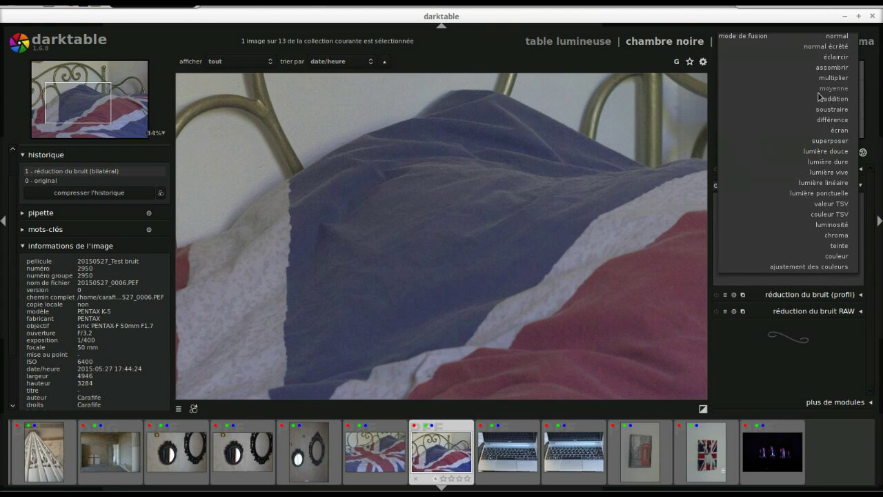
click(831, 38)
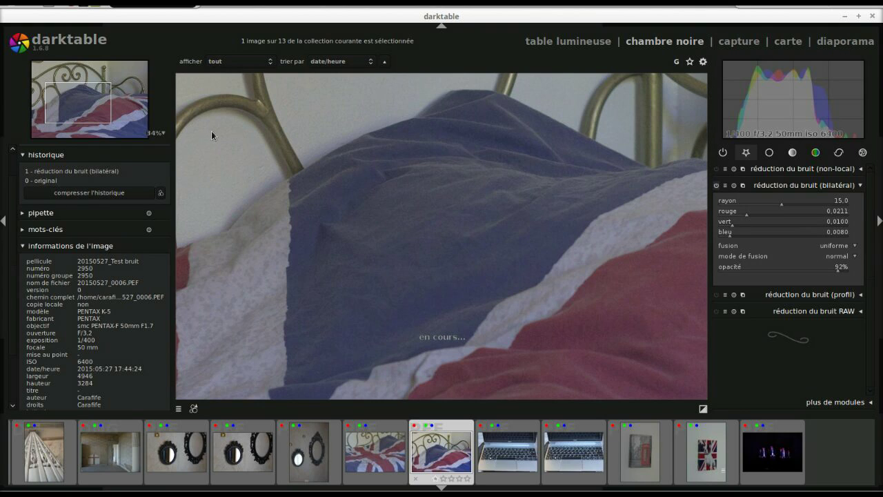
click(76, 181)
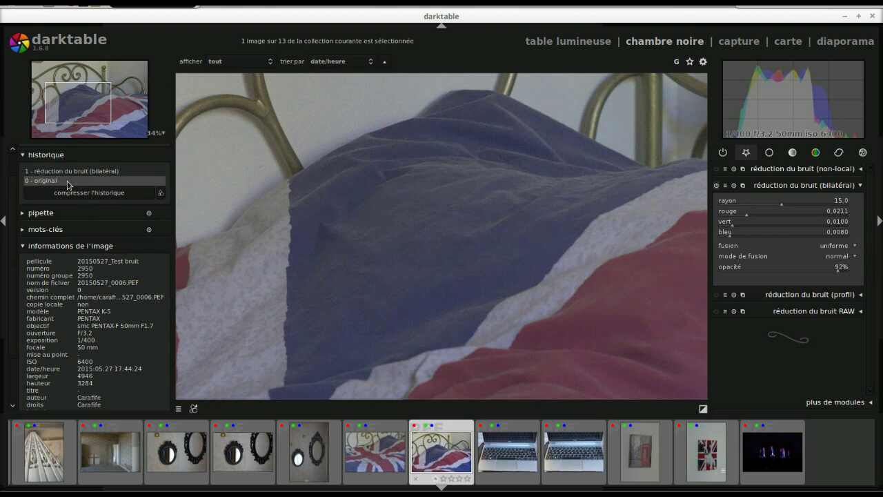
click(76, 171)
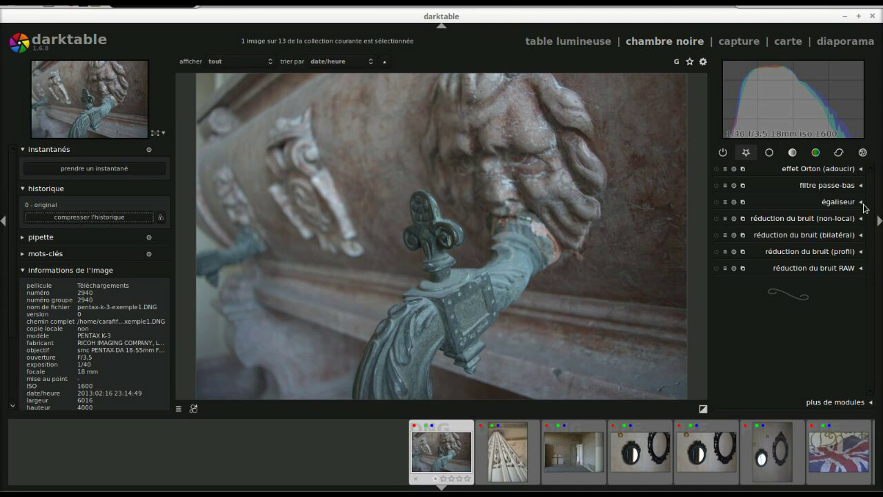
On the fountain photo, try raising the égaliseur's luma noise threshold over the middle scales with a wide influence radius, checking the blurred background.
click(864, 207)
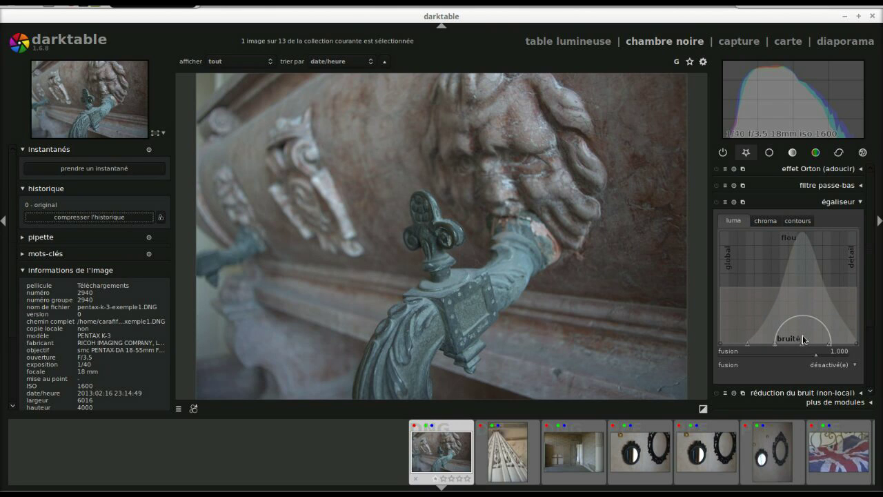
drag(804, 338, 805, 307)
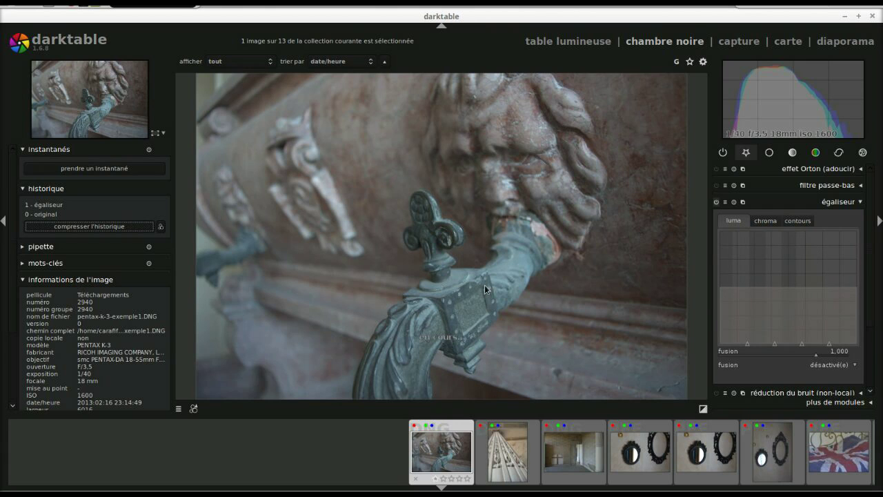
middle_click(311, 292)
drag(610, 274, 523, 320)
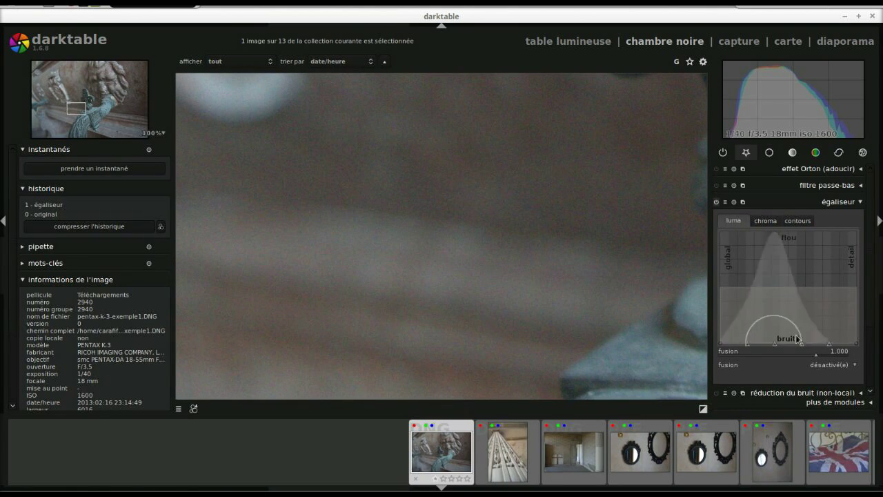
scroll(786, 323, down, 8)
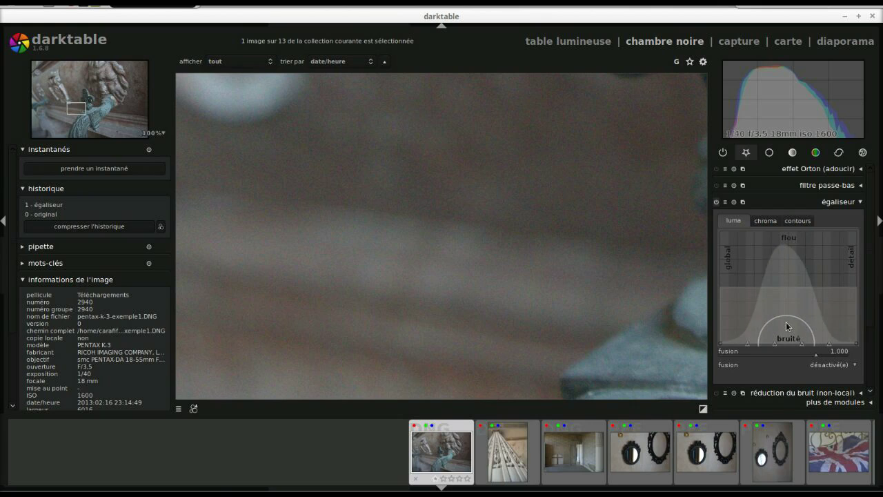
scroll(785, 322, up, 3)
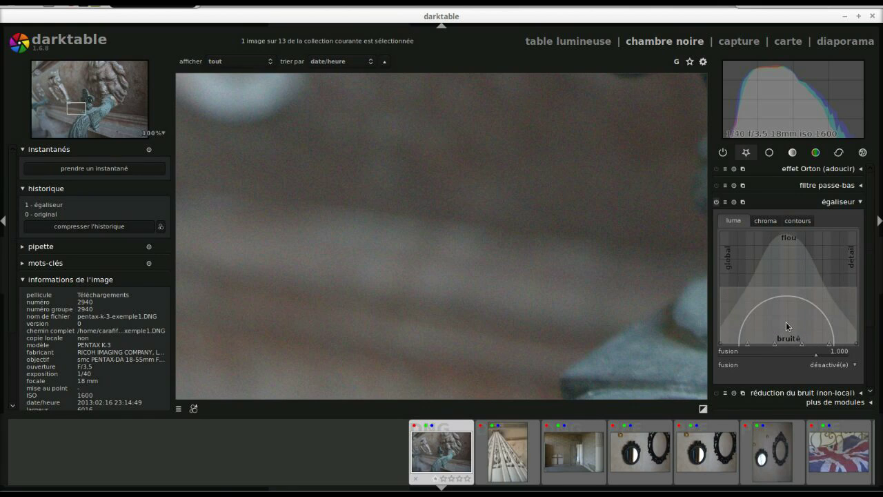
drag(785, 322, 784, 309)
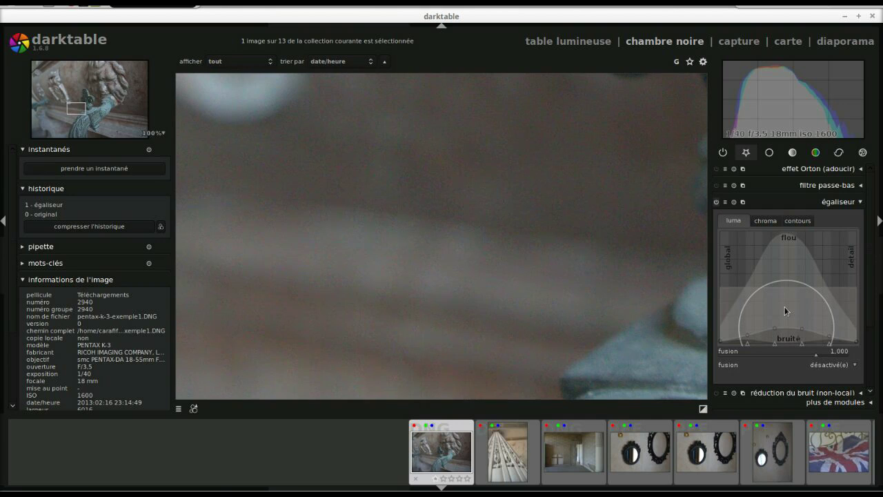
scroll(497, 293, down, 4)
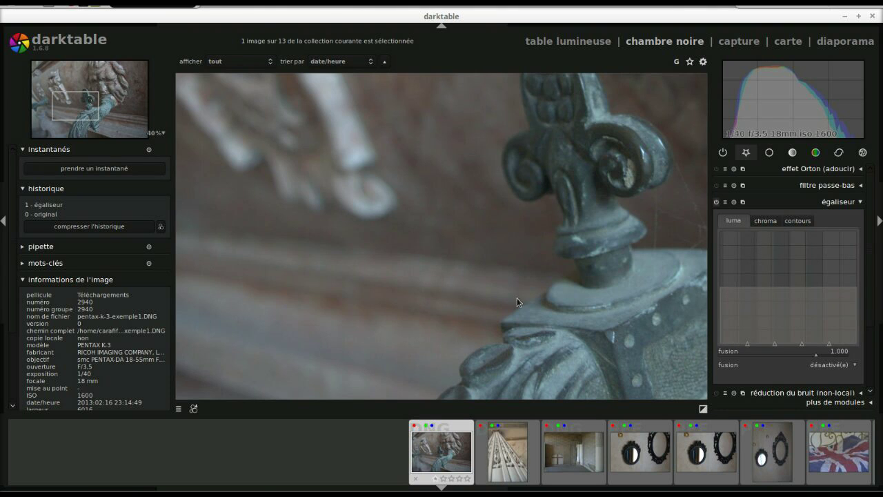
Try raising the égaliseur's luma noise threshold at the fine-detail end of the curve and examine the background around the tap.
scroll(516, 298, up, 3)
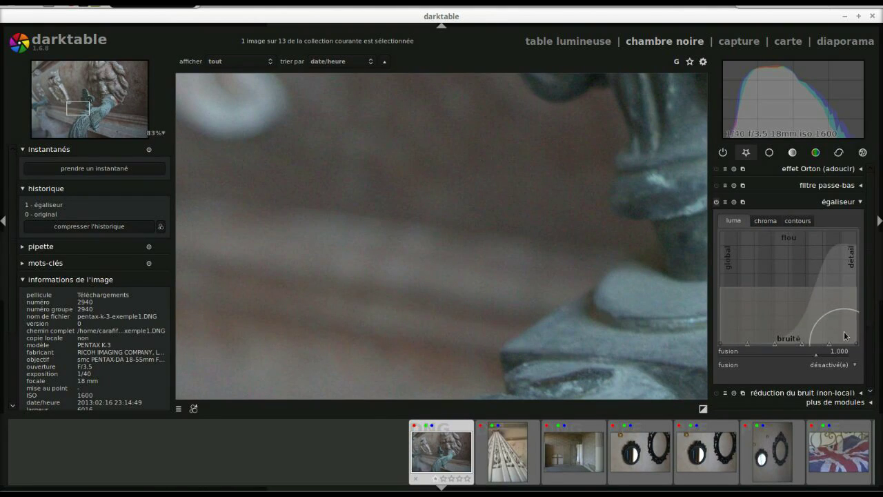
mouse_move(844, 331)
mouse_down()
mouse_move(857, 345)
mouse_move(856, 310)
mouse_move(843, 333)
mouse_up()
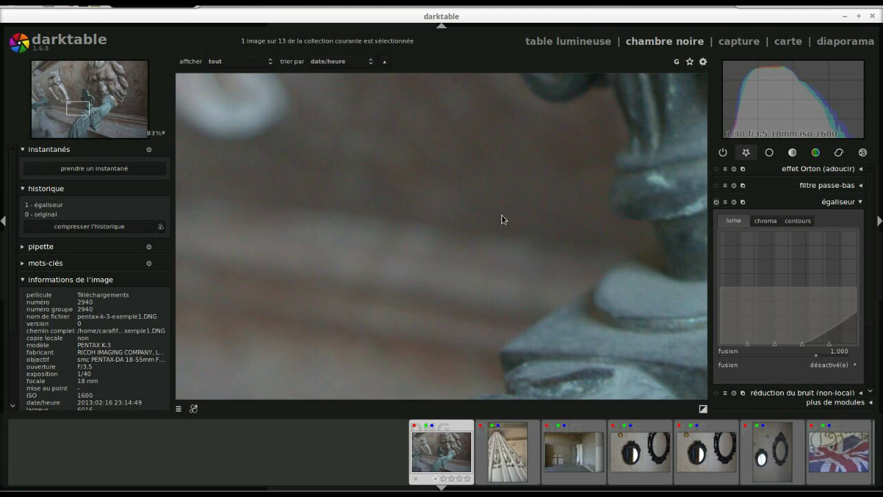
scroll(398, 222, up, 1)
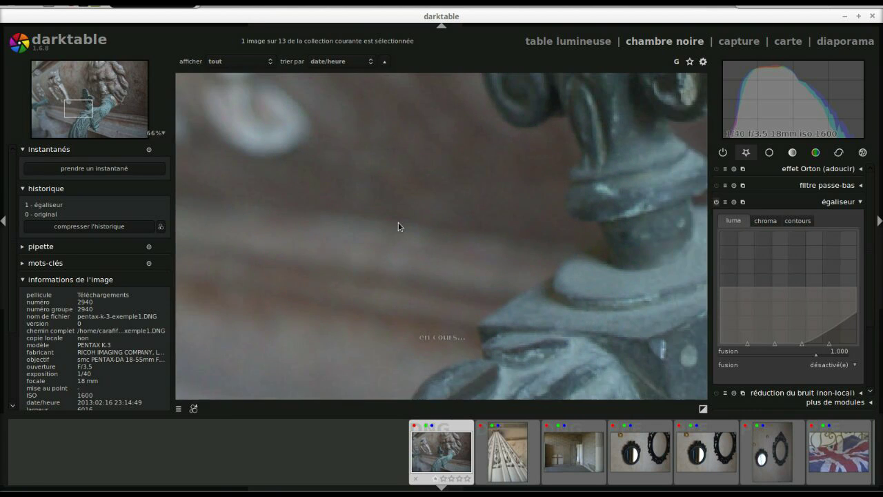
scroll(489, 266, up, 1)
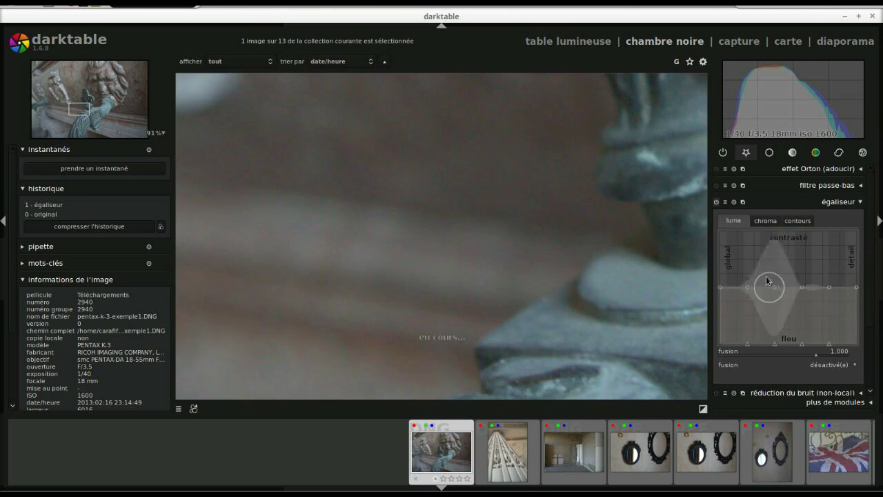
Raise the égaliseur's chroma noise threshold over the middle and fine scales, inspecting the blurred background at 200%.
click(763, 222)
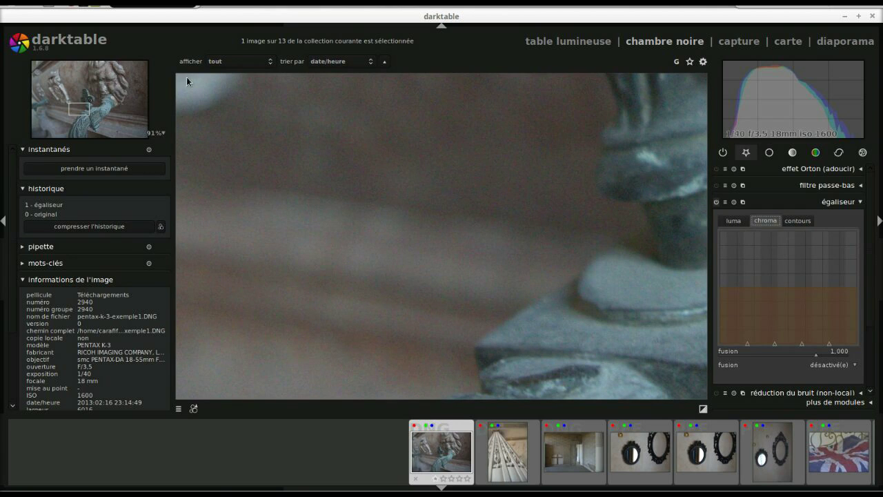
click(158, 132)
click(189, 167)
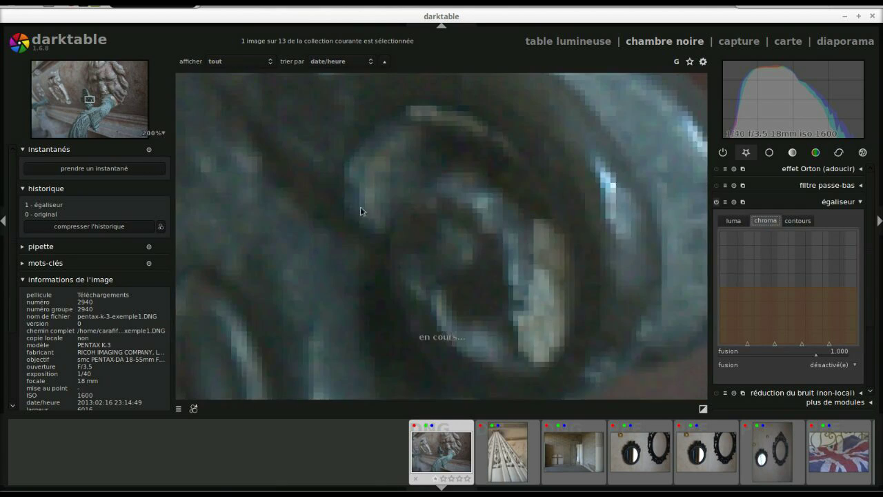
drag(353, 220, 442, 263)
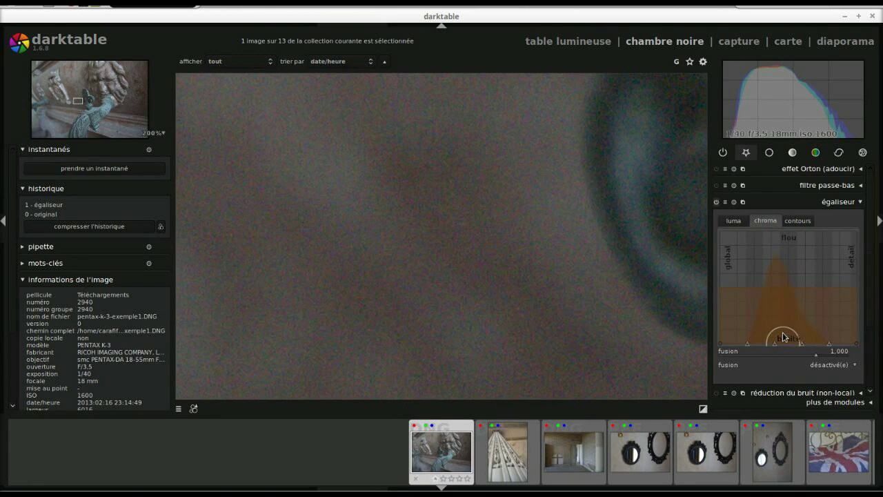
drag(796, 337, 795, 318)
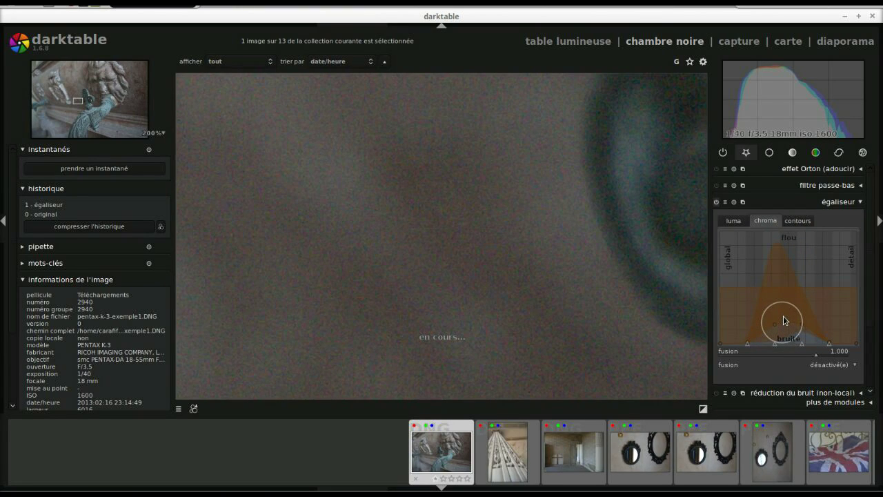
drag(783, 316, 778, 319)
mouse_move(838, 324)
mouse_down()
mouse_move(847, 339)
mouse_move(851, 311)
mouse_up()
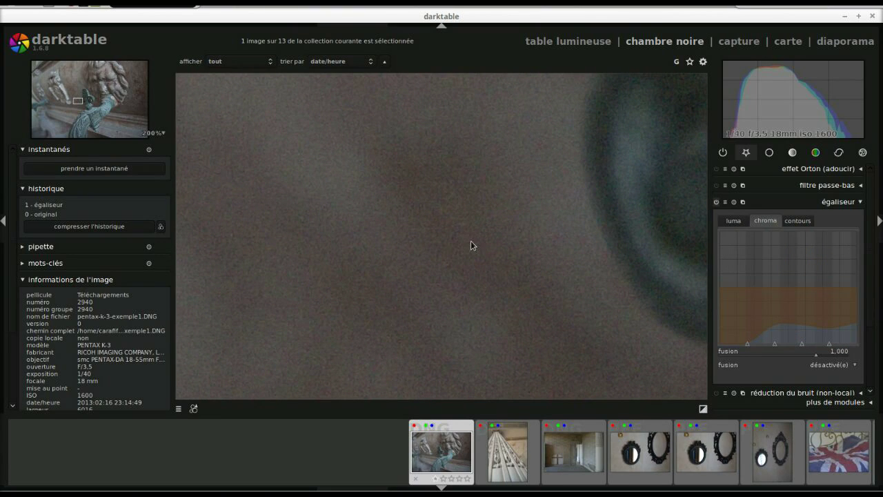
Reshape the chroma noise threshold into a slope that rises from the global end to the detail end.
mouse_move(801, 345)
mouse_down()
mouse_move(853, 329)
mouse_move(858, 310)
mouse_move(754, 336)
mouse_move(824, 336)
mouse_up()
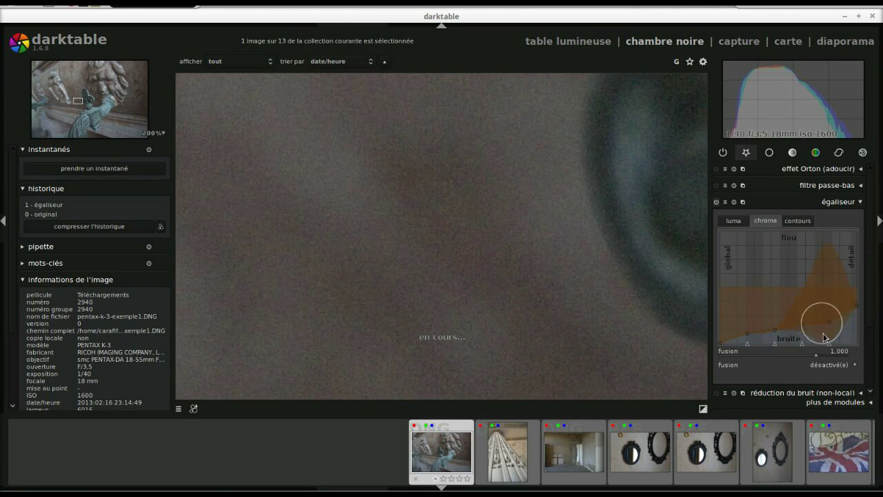
double_click(852, 308)
scroll(439, 262, down, 3)
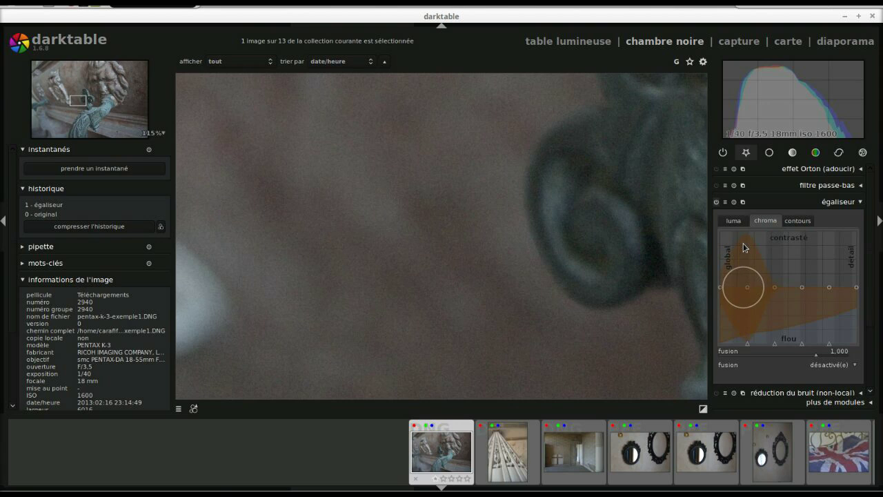
Raise the égaliseur's luma noise threshold into a low hump over the middle scales and check the effect on the tap and background.
click(736, 222)
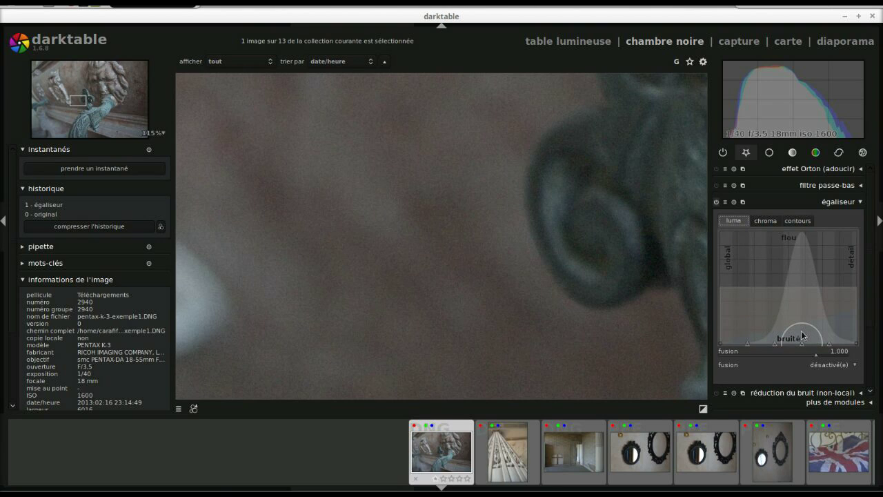
drag(799, 318, 776, 323)
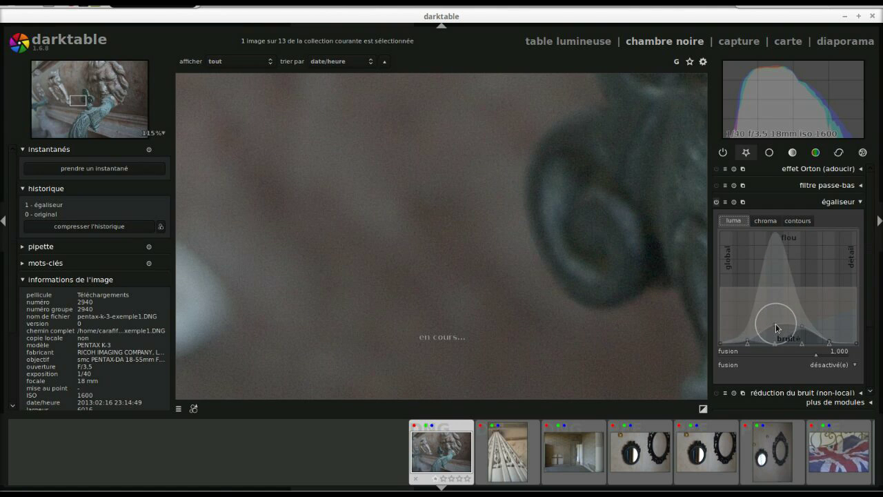
scroll(482, 255, down, 2)
scroll(480, 254, down, 3)
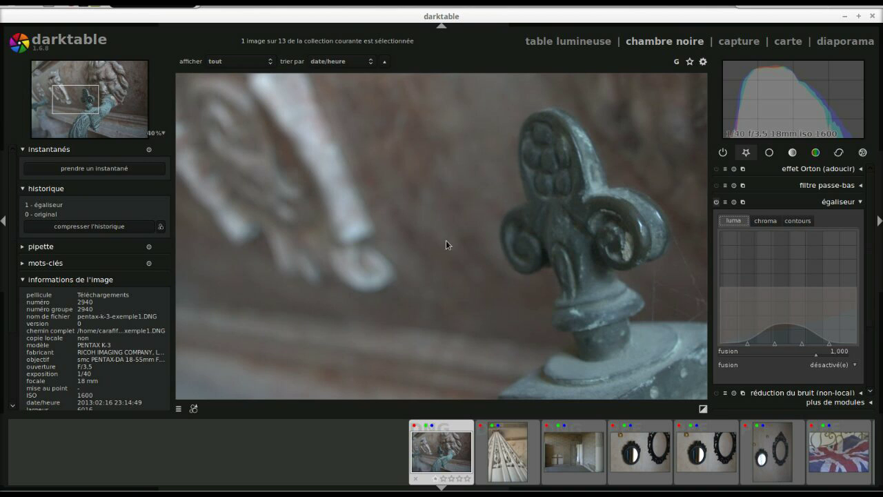
scroll(445, 240, down, 2)
scroll(408, 234, up, 4)
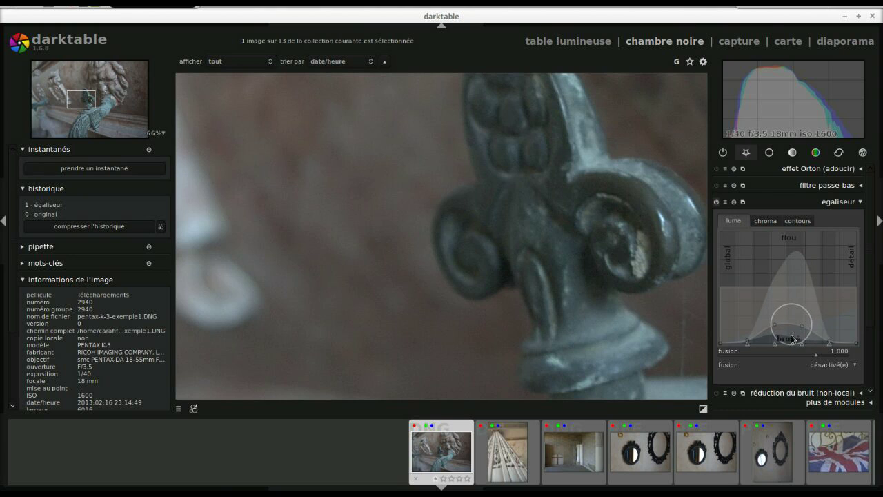
Reset and switch off the égaliseur, removing it from the fountain photo by compressing the edit history.
click(733, 201)
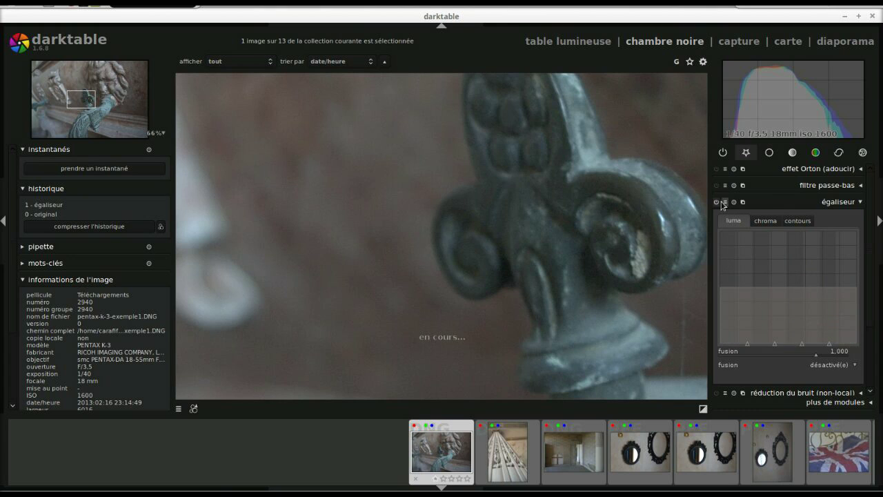
click(719, 200)
click(716, 202)
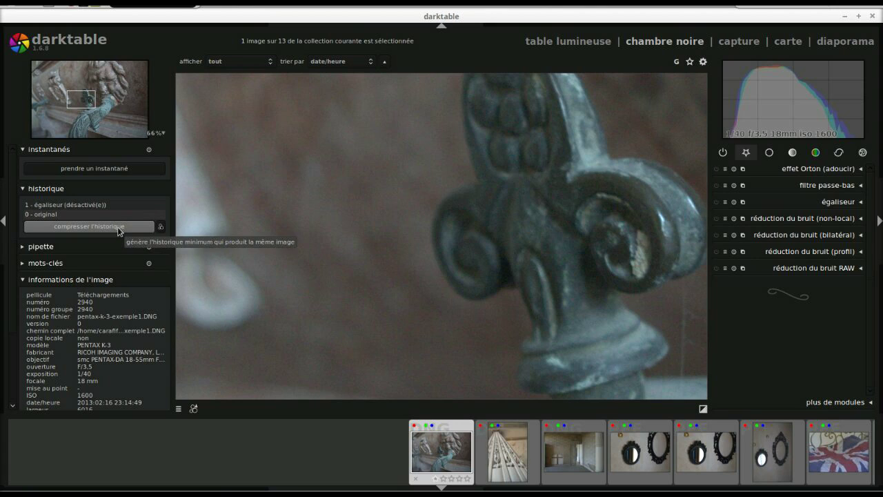
click(119, 229)
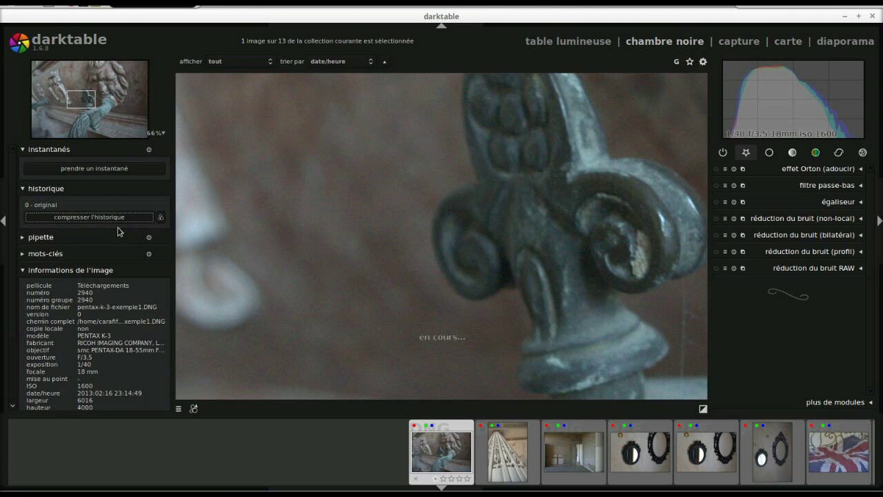
Enable the "filtre passe-bas" module on the carved column photo and set its blending to "uniforme".
click(860, 186)
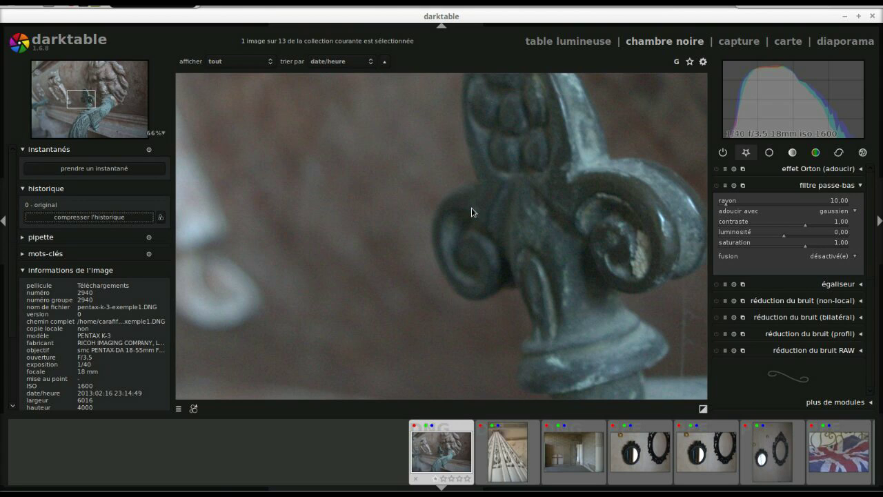
click(496, 447)
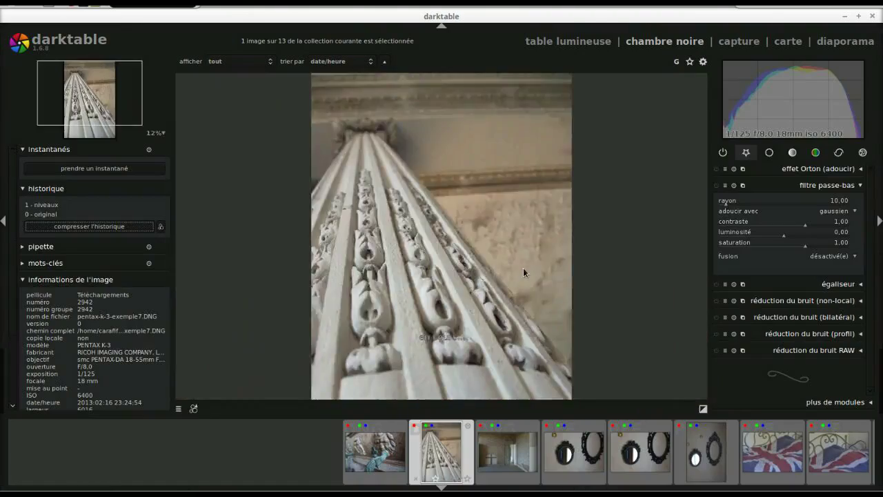
scroll(523, 271, up, 4)
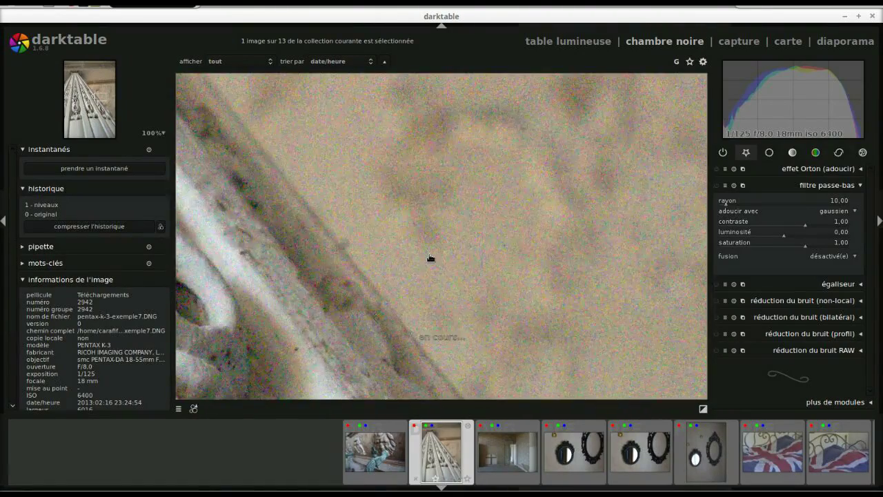
drag(430, 258, 444, 242)
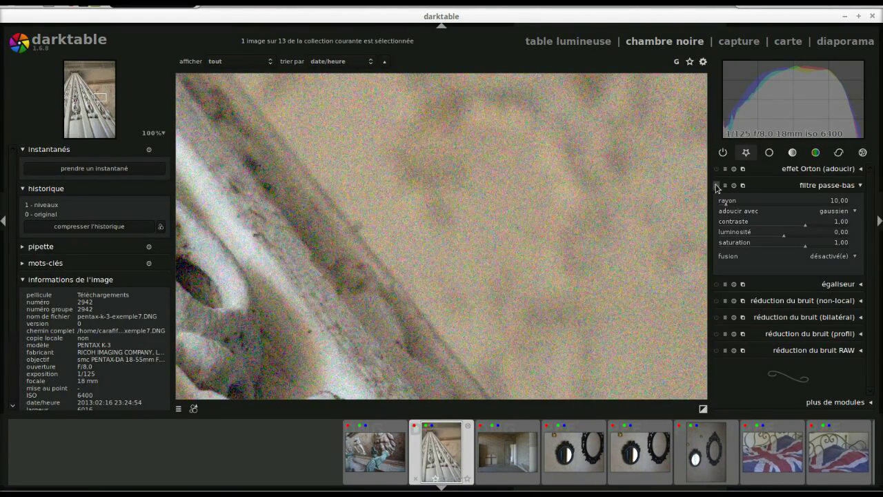
click(716, 187)
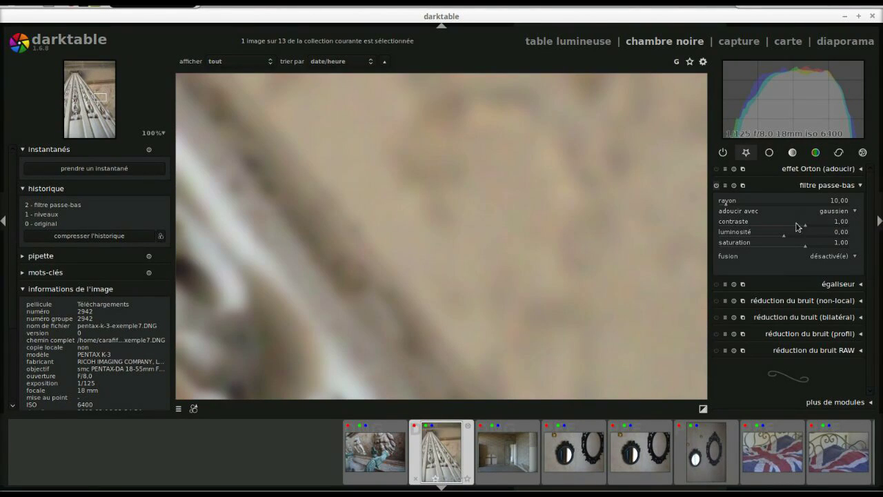
click(846, 254)
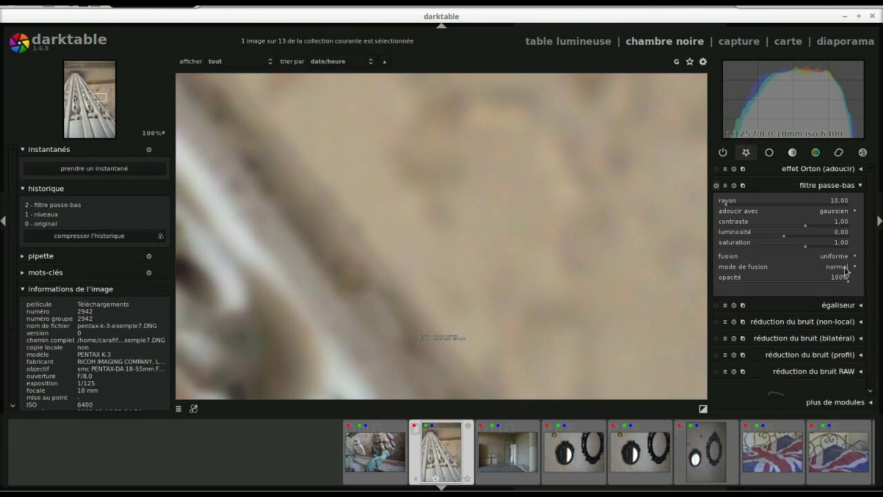
Set the "filtre passe-bas" blend mode to "chroma" and lower its saturation to 0,78 on the column photo.
click(849, 271)
click(852, 270)
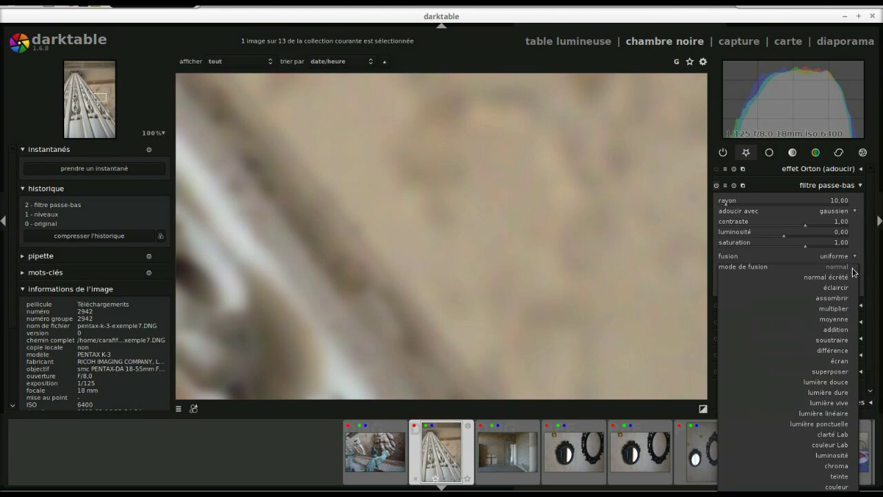
click(837, 466)
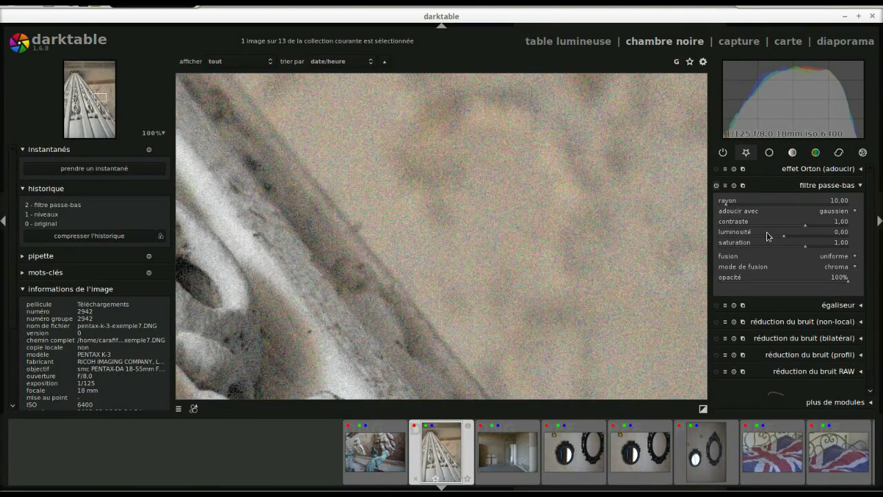
scroll(797, 245, down, 5)
scroll(798, 249, down, 13)
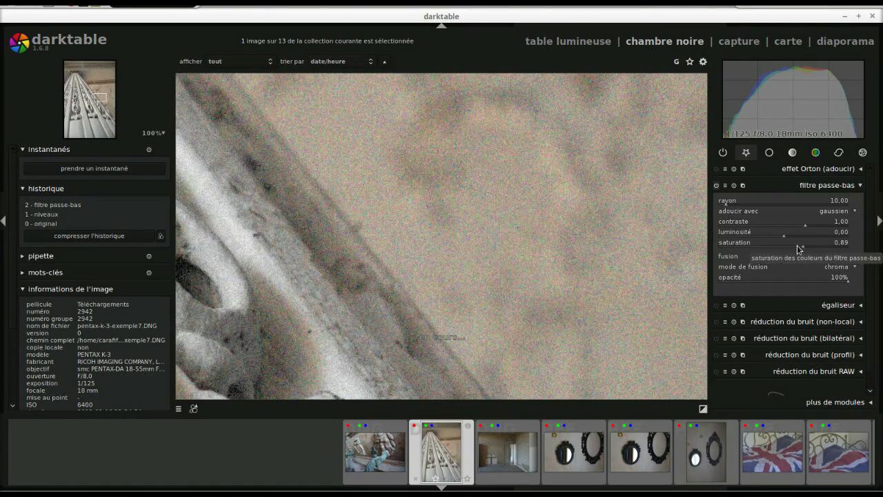
scroll(798, 247, down, 4)
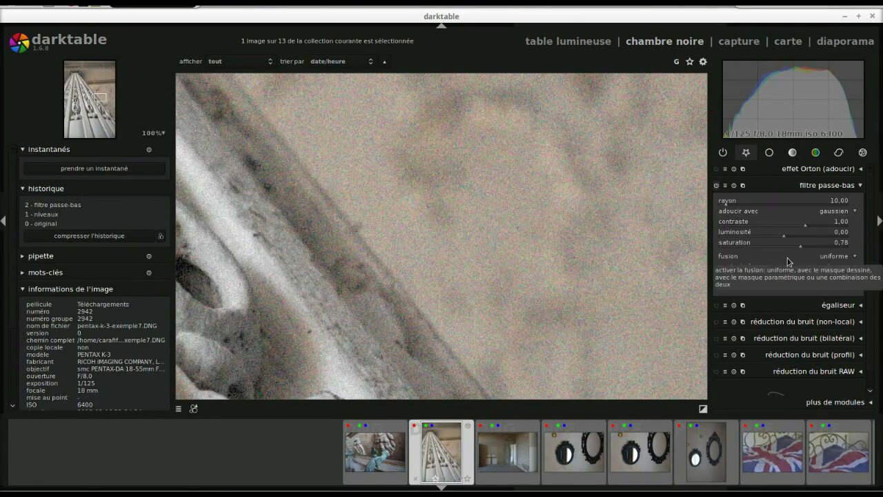
scroll(597, 176, up, 1)
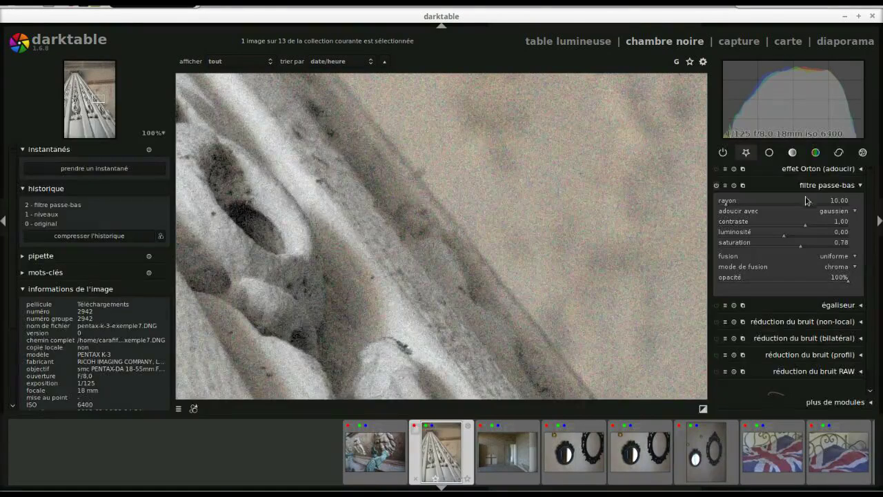
Change the "filtre passe-bas" blend mode to "couleur" and check the effect on the wall beside the column.
click(849, 268)
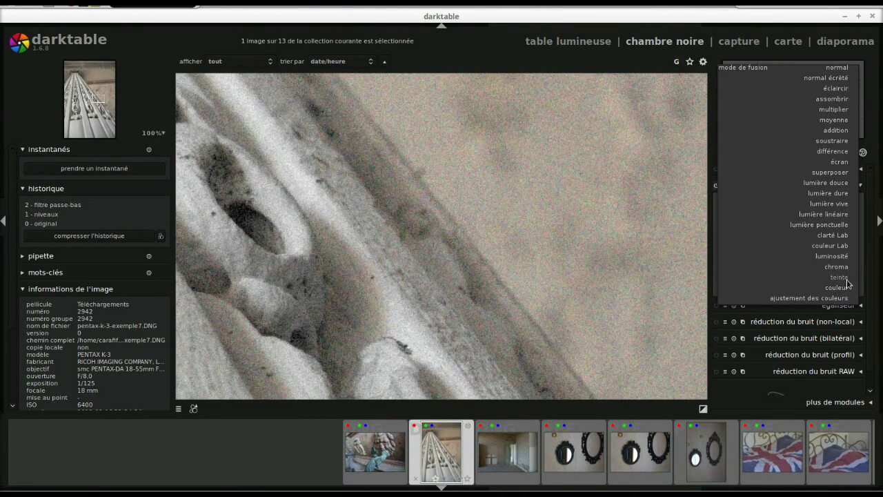
click(846, 288)
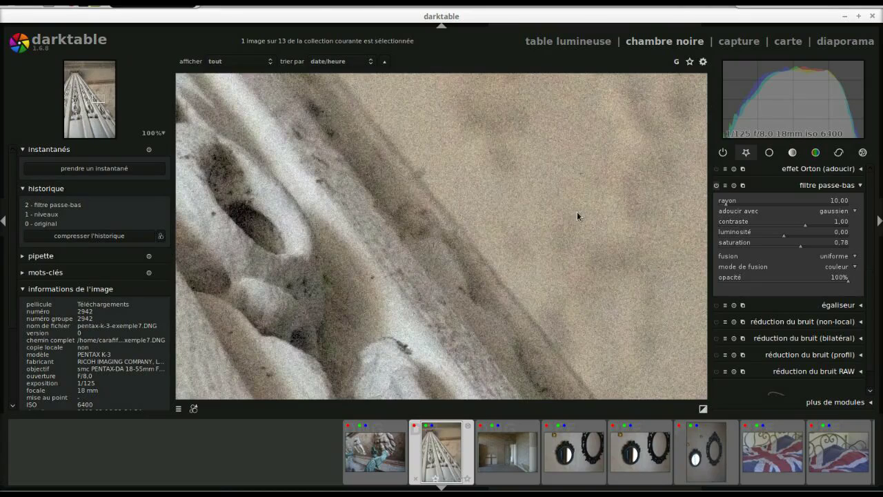
drag(517, 216, 504, 272)
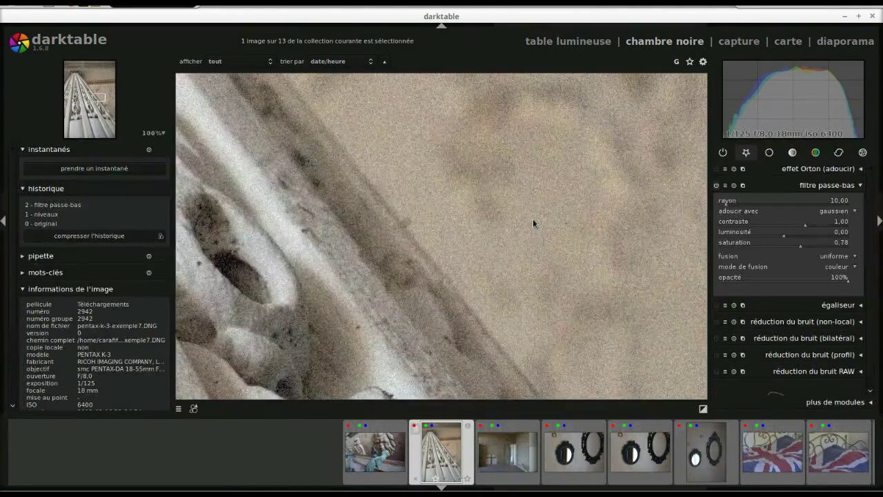
Enable "réduction du bruit RAW" with a noise threshold of 0,013 and check the result on the wider column view.
click(746, 152)
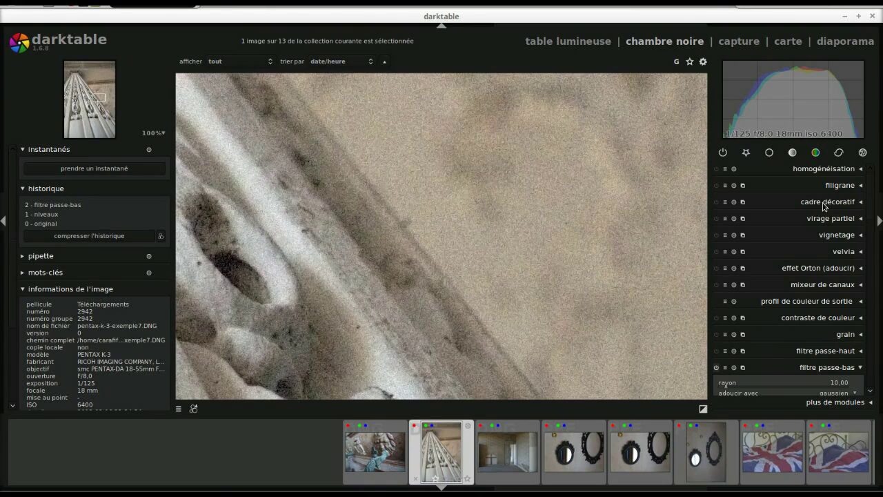
click(745, 152)
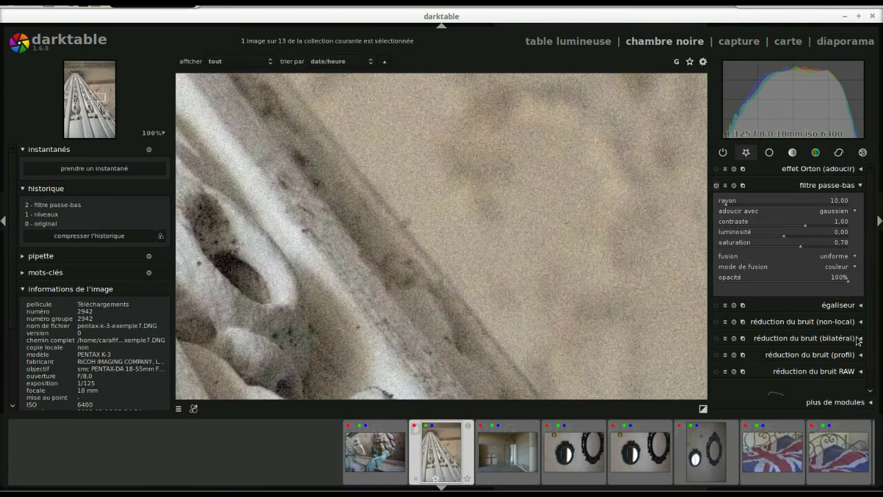
click(860, 373)
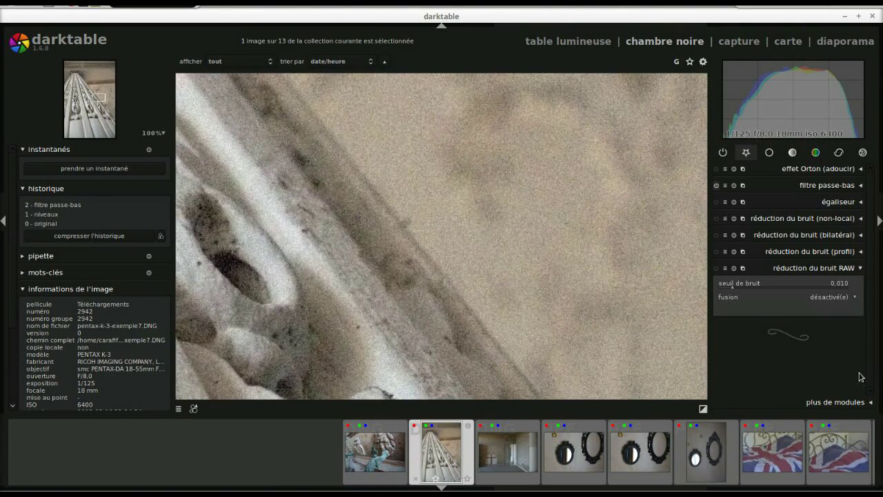
click(716, 267)
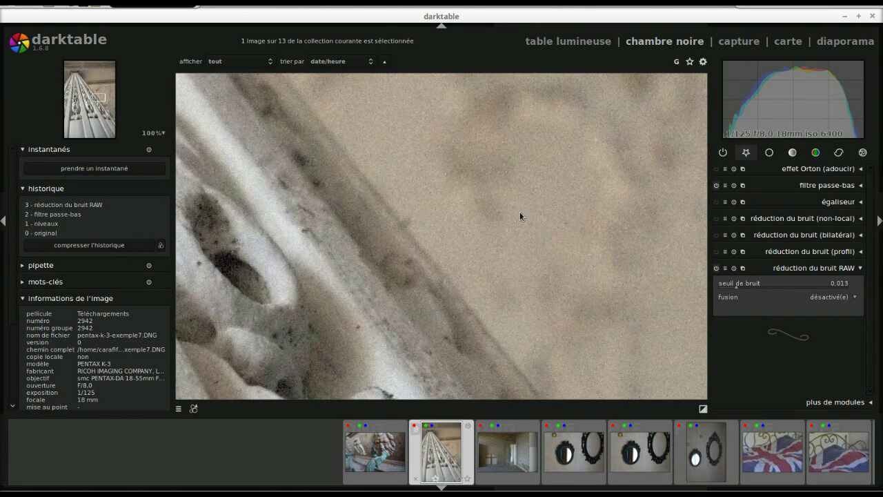
scroll(520, 214, down, 5)
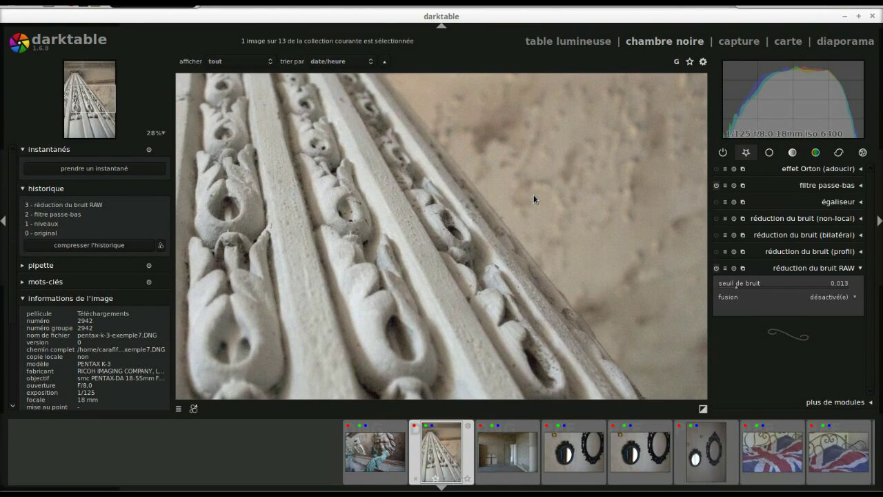
Revert the column photo to its original state by compressing the history there, and brighten its exposure slightly.
click(42, 233)
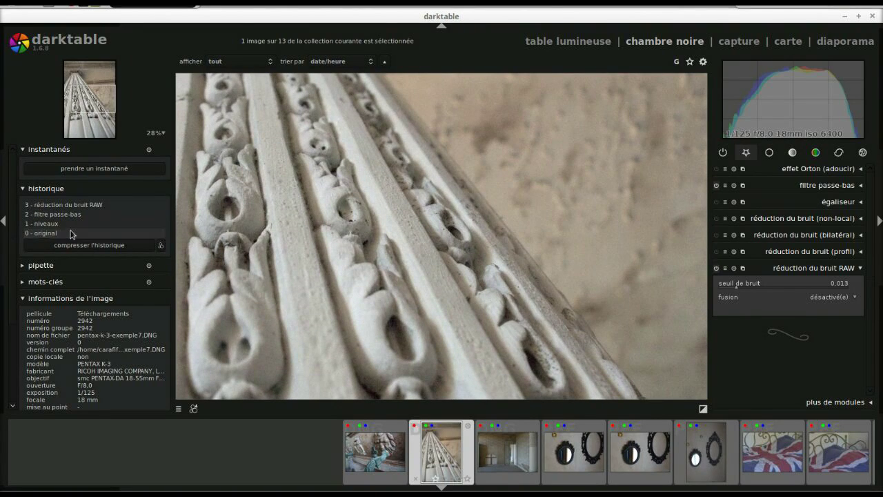
click(90, 244)
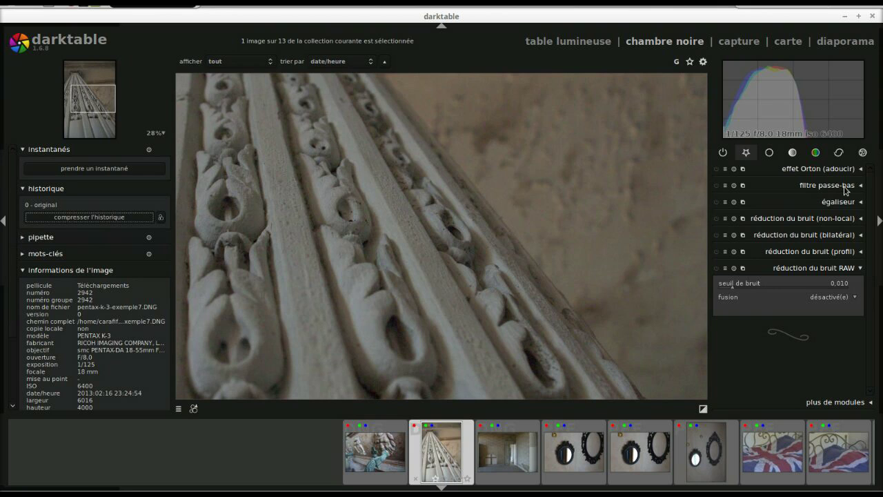
click(860, 169)
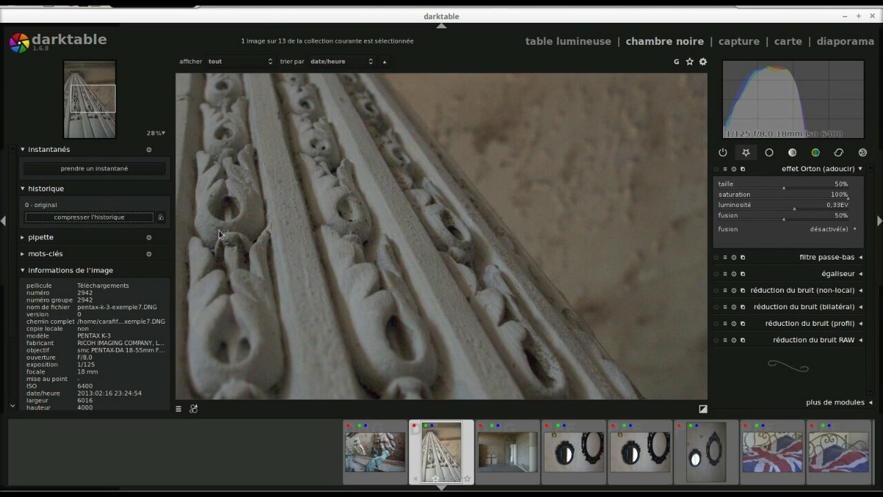
scroll(487, 228, up, 6)
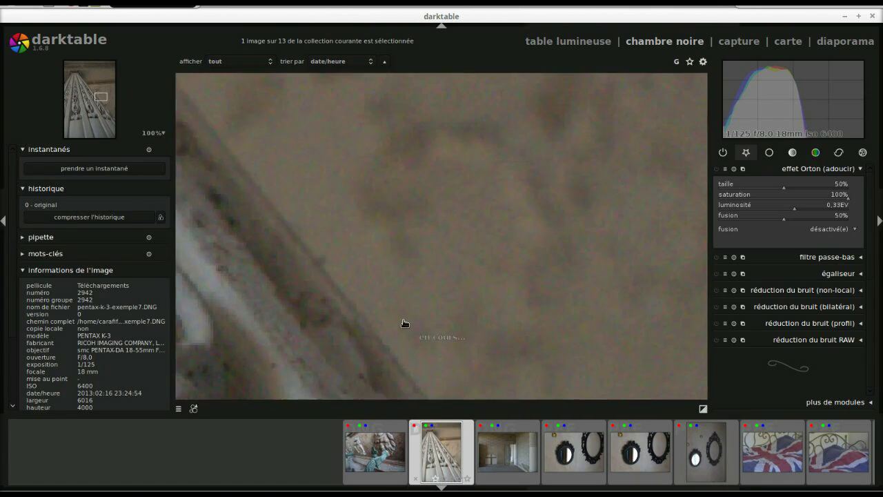
drag(477, 282, 545, 264)
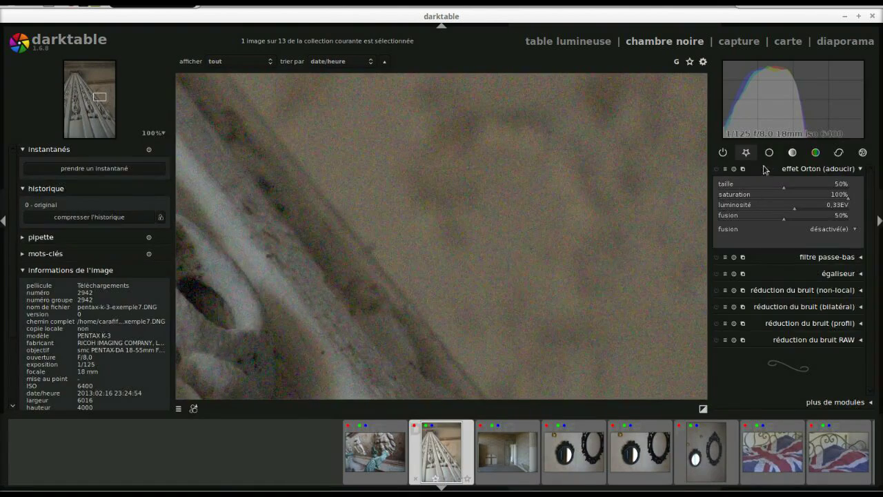
scroll(846, 114, up, 5)
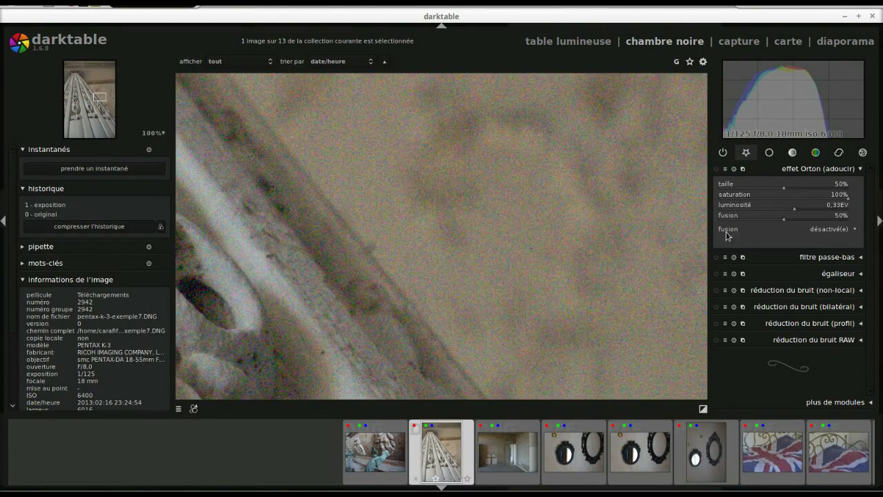
Enable "effet Orton (adoucir)" with uniform blending and set its blend mode to "couleur".
click(720, 172)
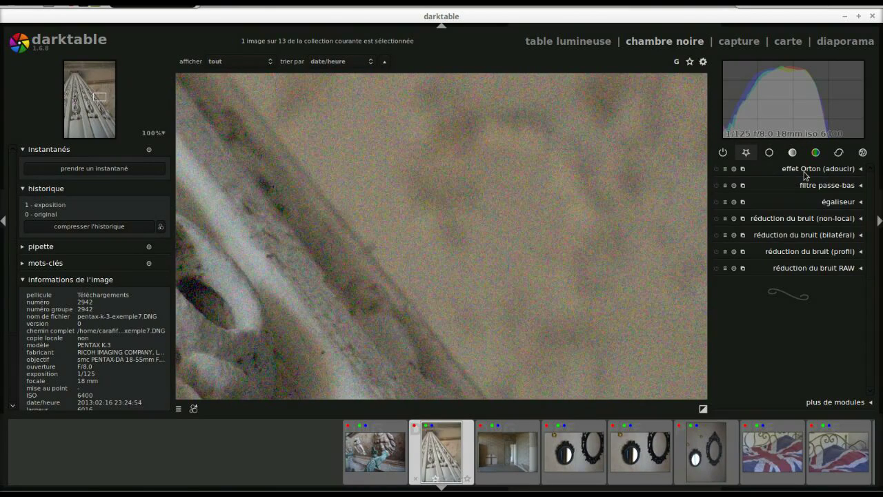
click(752, 171)
click(716, 169)
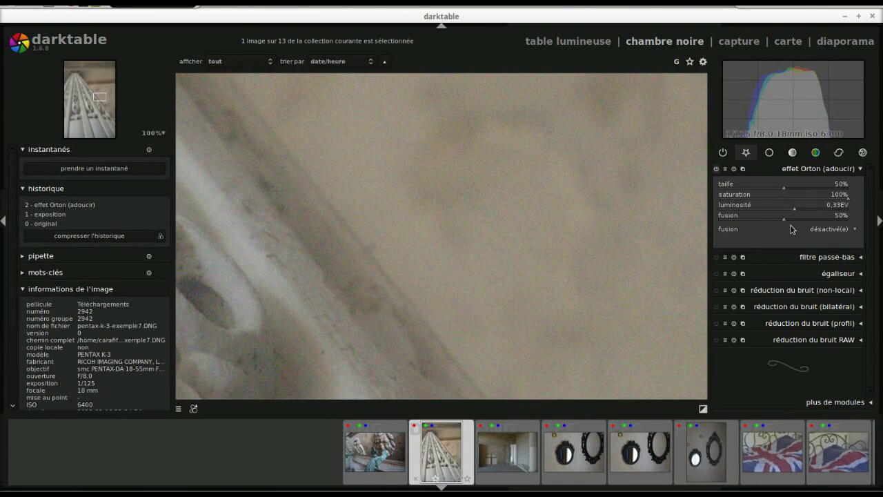
click(833, 230)
click(840, 240)
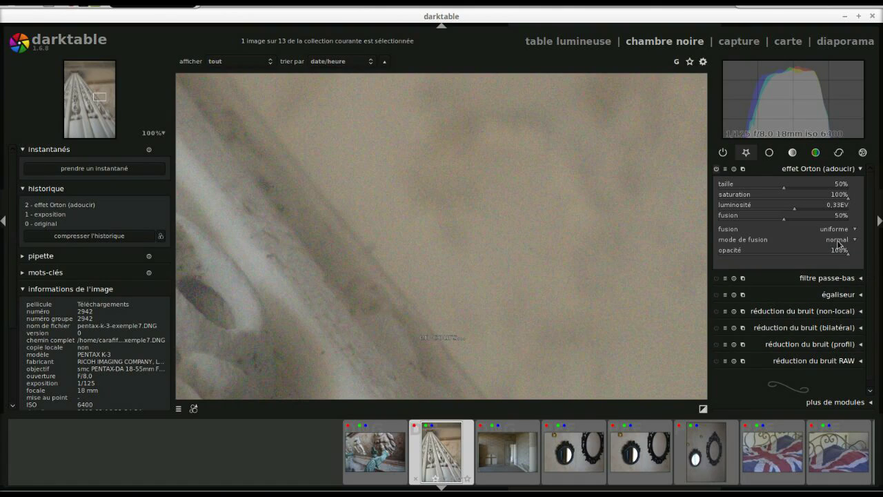
click(854, 242)
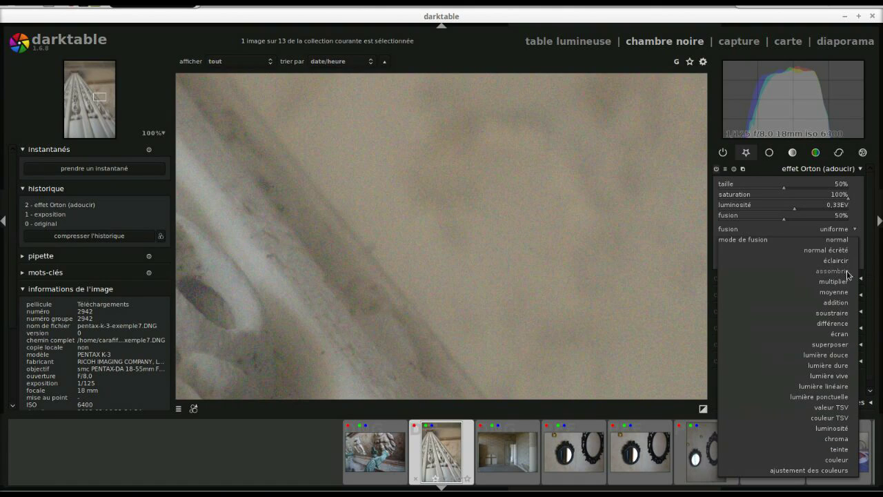
click(851, 461)
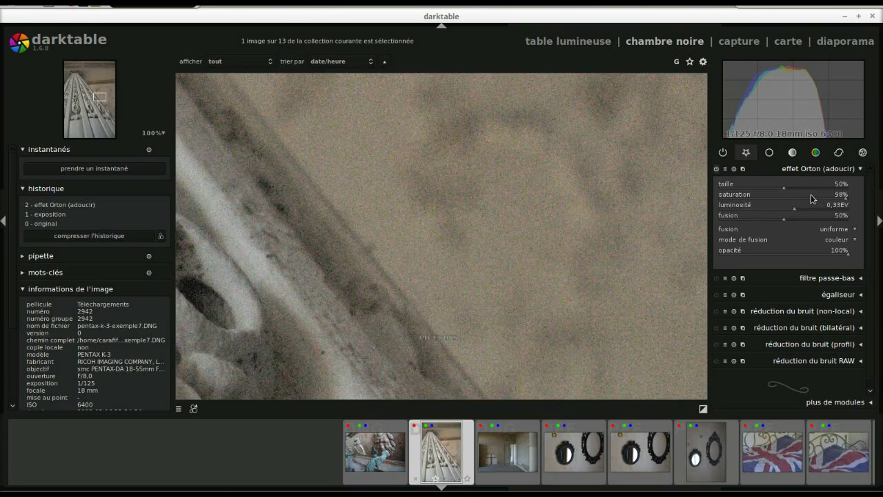
Set the Orton effect's saturation to 84% and its brightness to 0,36EV.
scroll(811, 194, down, 4)
scroll(810, 194, down, 1)
scroll(802, 216, up, 3)
scroll(802, 216, down, 3)
scroll(804, 211, up, 3)
Set the Orton effect's own "fusion" amount to 68% and check the result on the whole photo and the wall detail.
scroll(802, 217, up, 5)
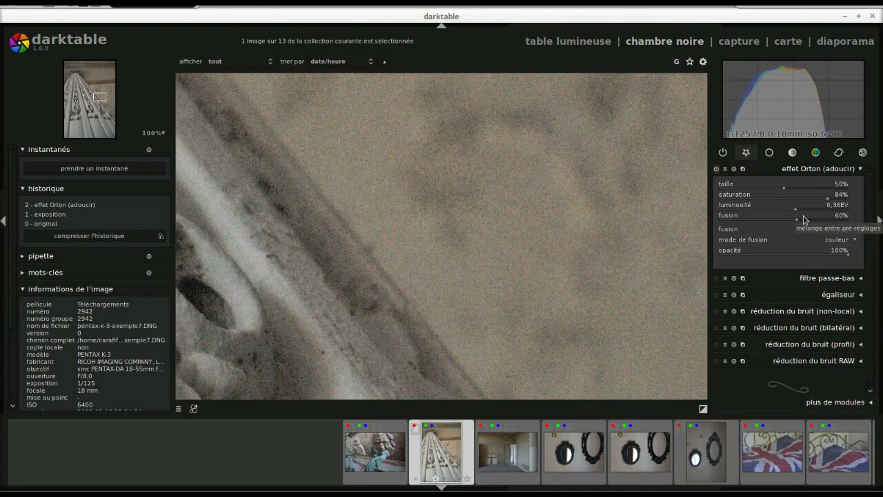
scroll(802, 215, up, 2)
scroll(802, 215, down, 19)
scroll(803, 215, up, 5)
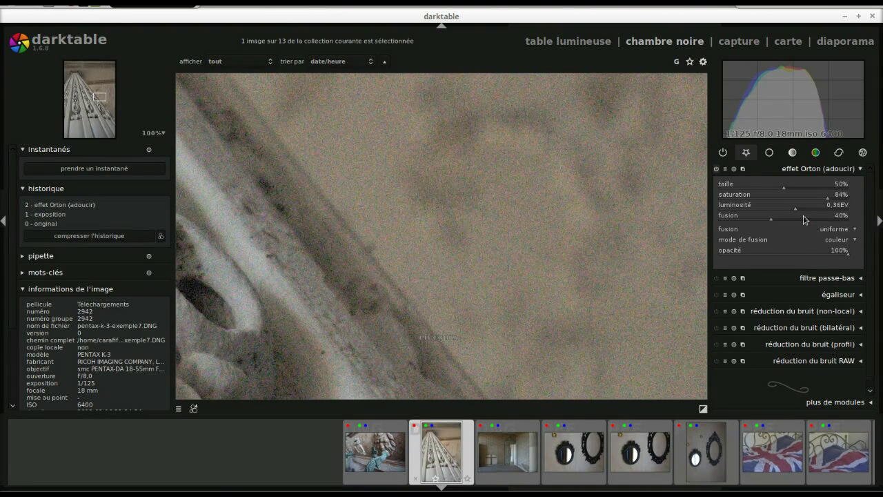
scroll(803, 215, up, 7)
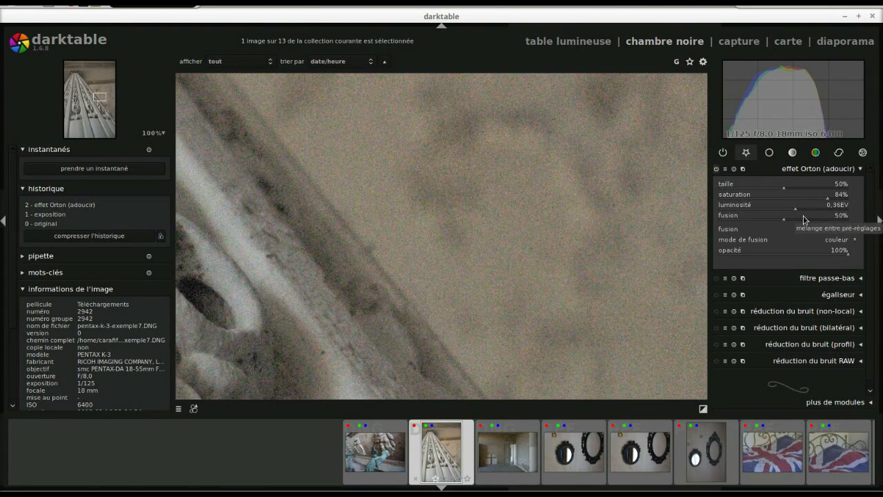
scroll(803, 216, up, 6)
scroll(802, 215, up, 1)
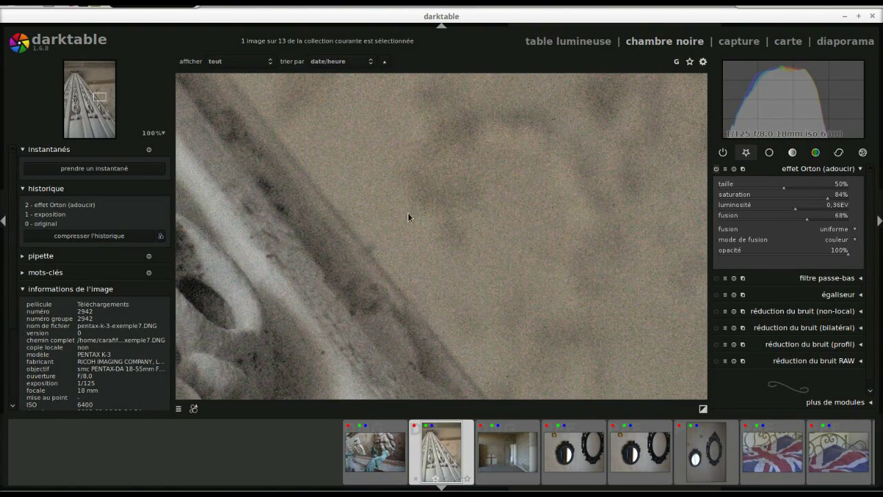
scroll(398, 209, down, 3)
scroll(398, 209, down, 1)
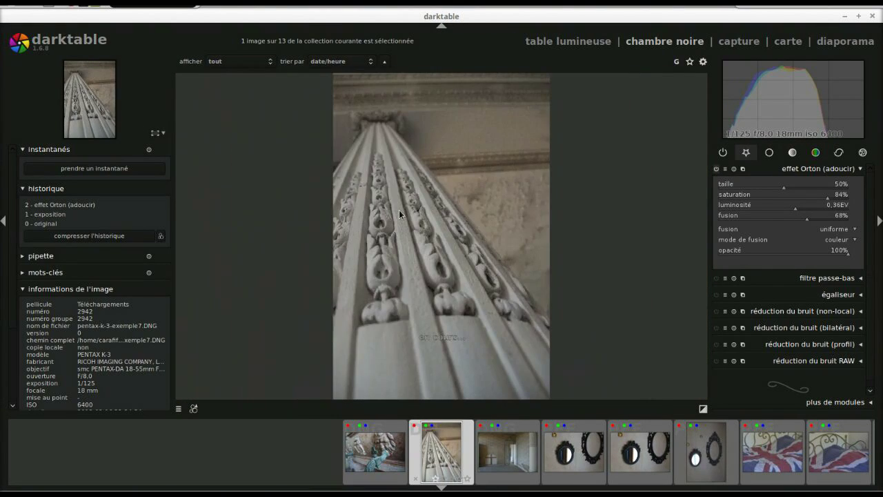
scroll(398, 210, up, 1)
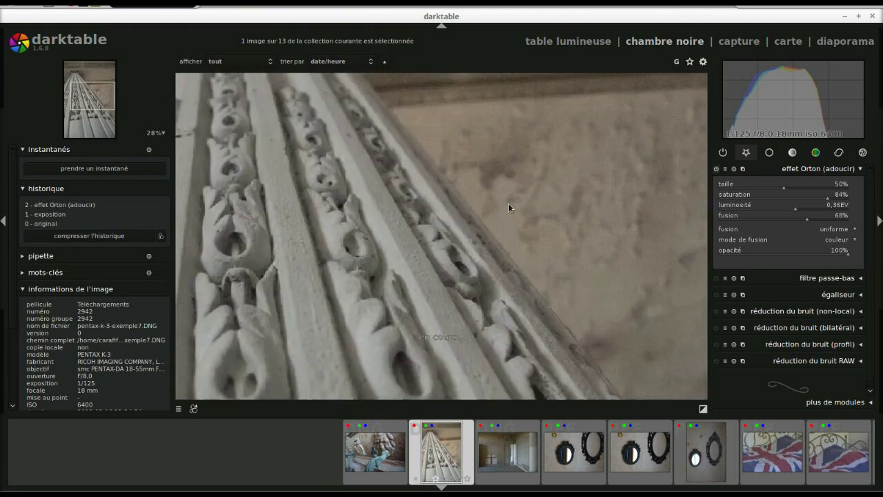
scroll(509, 205, up, 3)
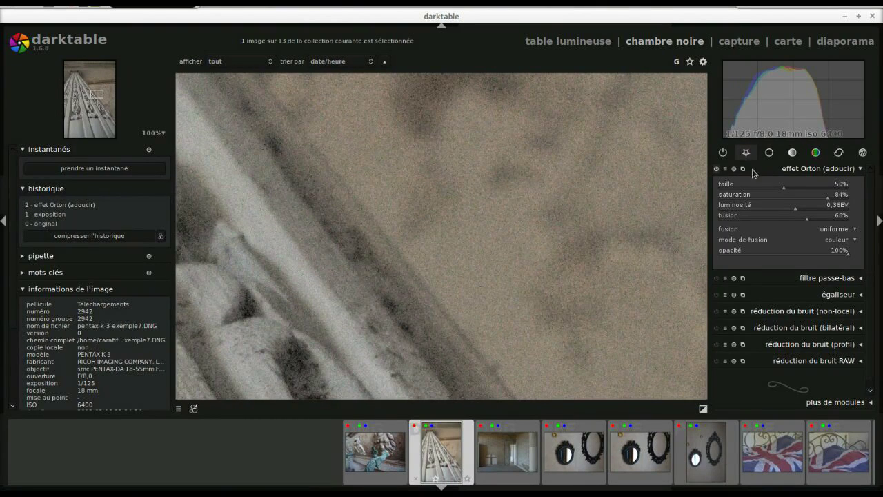
Enable "réduction du bruit RAW" alongside the Orton effect with a noise threshold of 0,013, and inspect the carved ornament.
drag(861, 364, 731, 265)
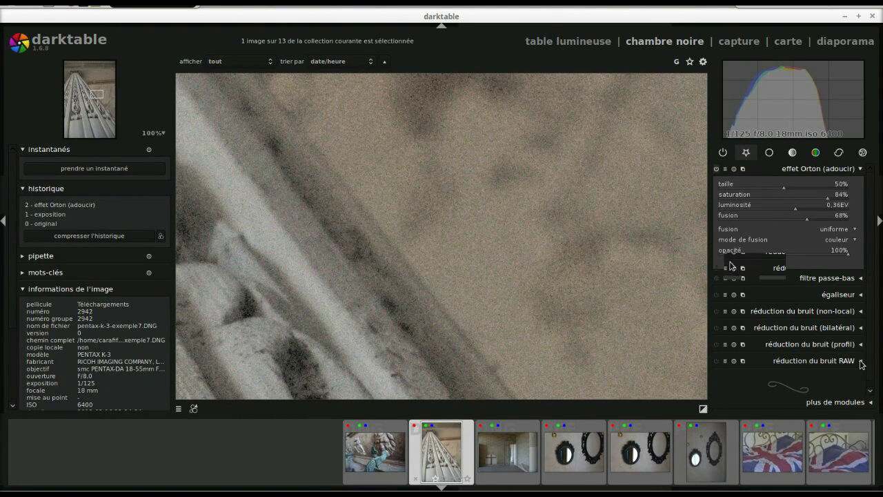
click(762, 282)
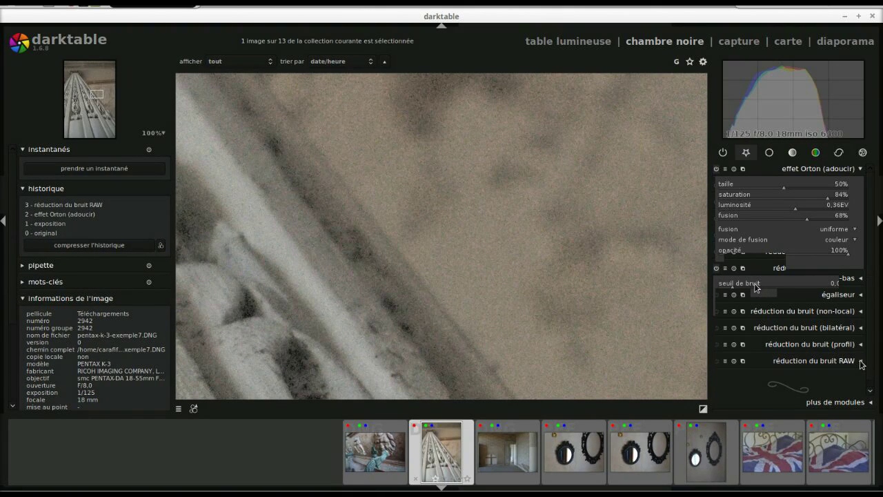
scroll(755, 288, up, 3)
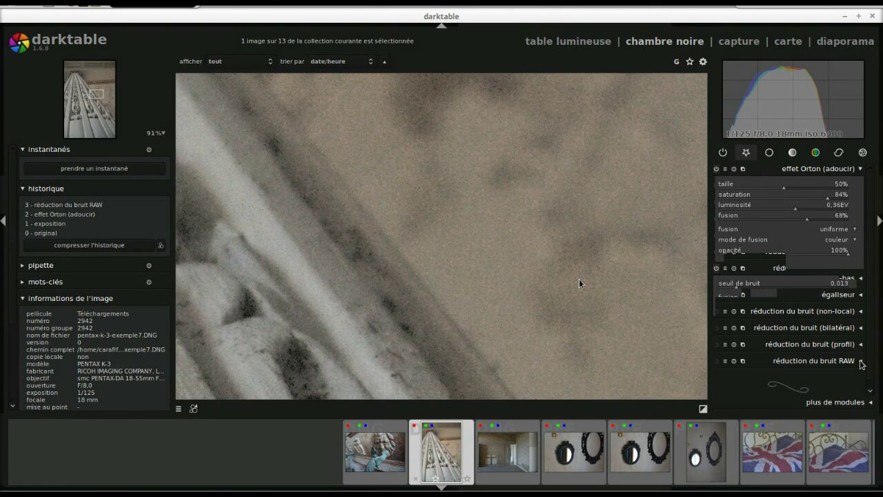
scroll(579, 278, down, 1)
drag(480, 282, 509, 189)
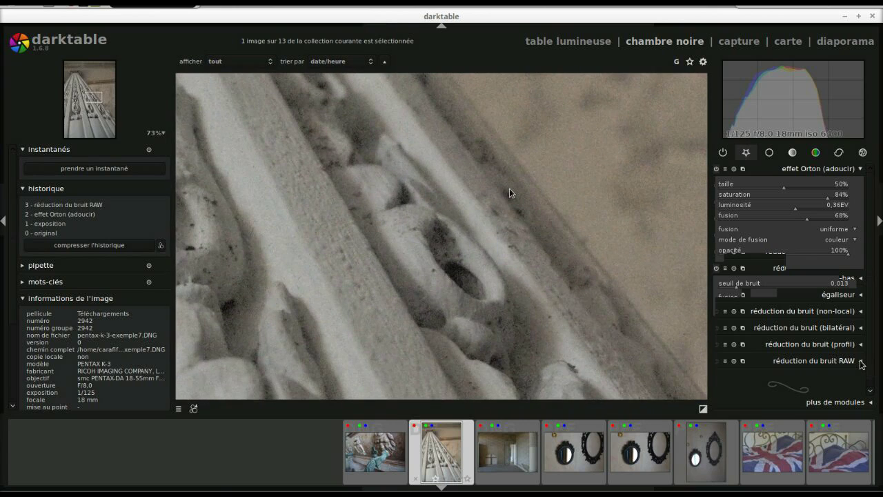
scroll(509, 188, down, 2)
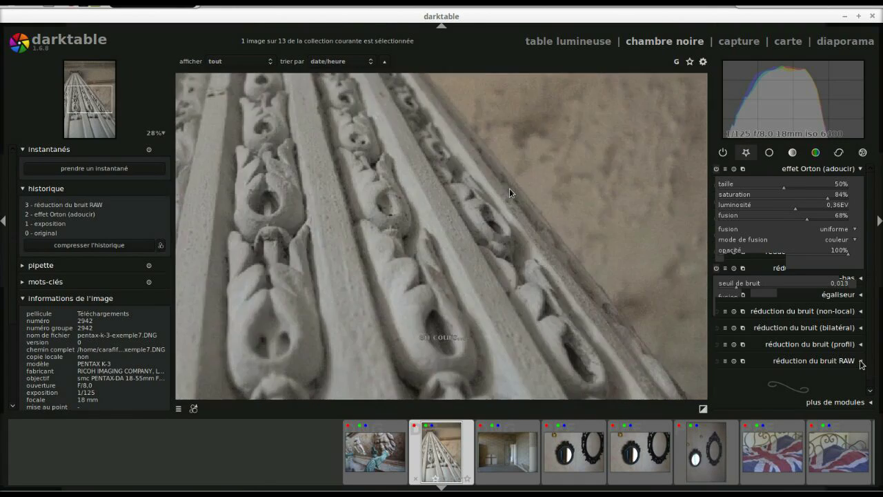
scroll(509, 188, up, 1)
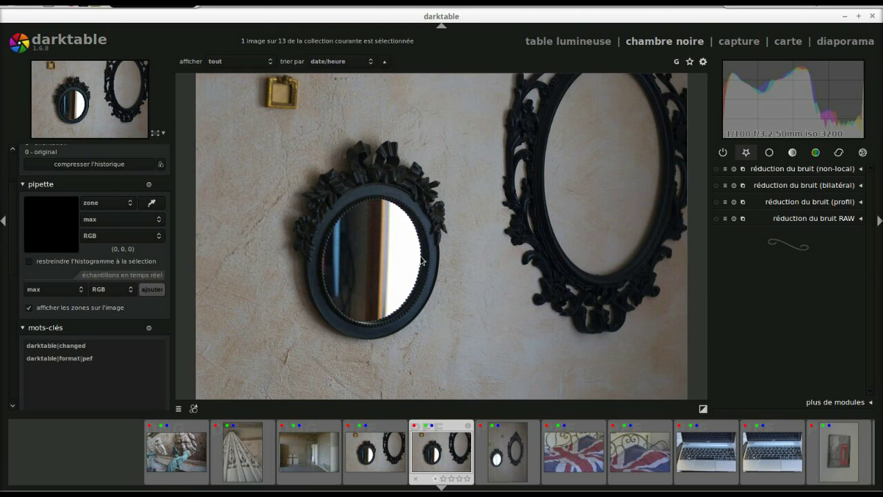
Sample a point on the small mirror's bluish frame with the pipette at 200% zoom, and add it as a locked live sample.
scroll(435, 255, up, 5)
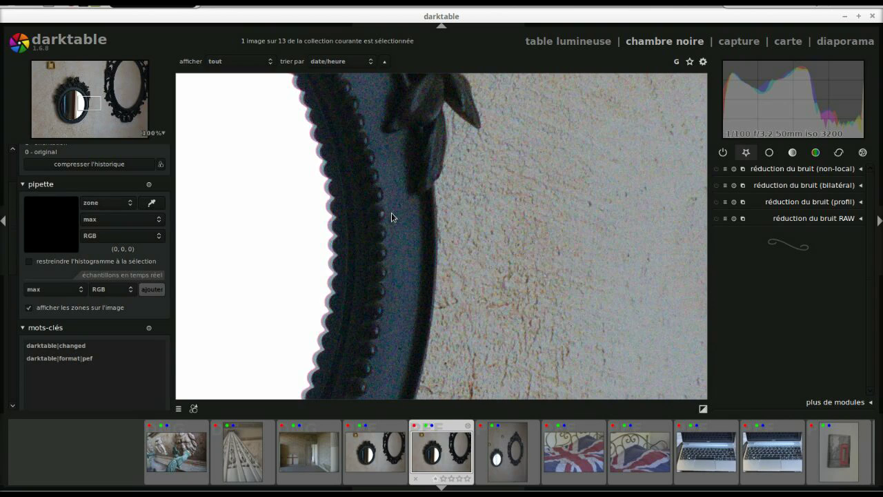
click(153, 133)
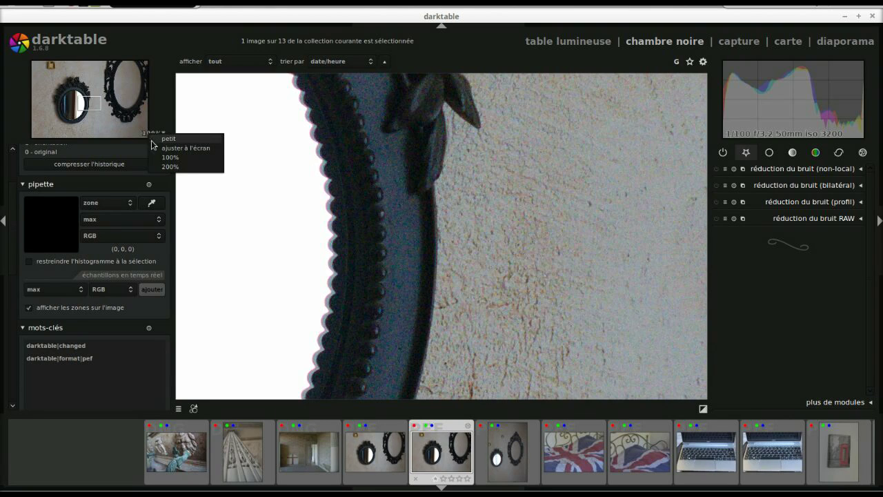
click(190, 168)
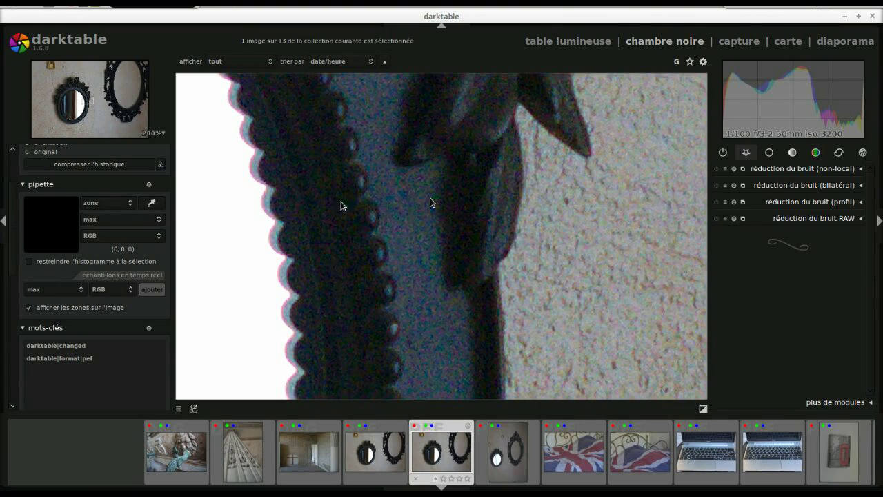
click(94, 204)
click(95, 198)
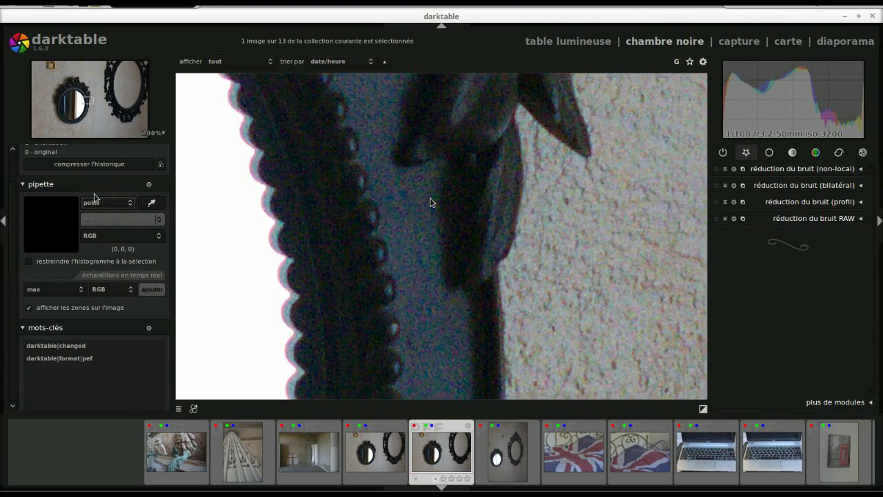
click(153, 203)
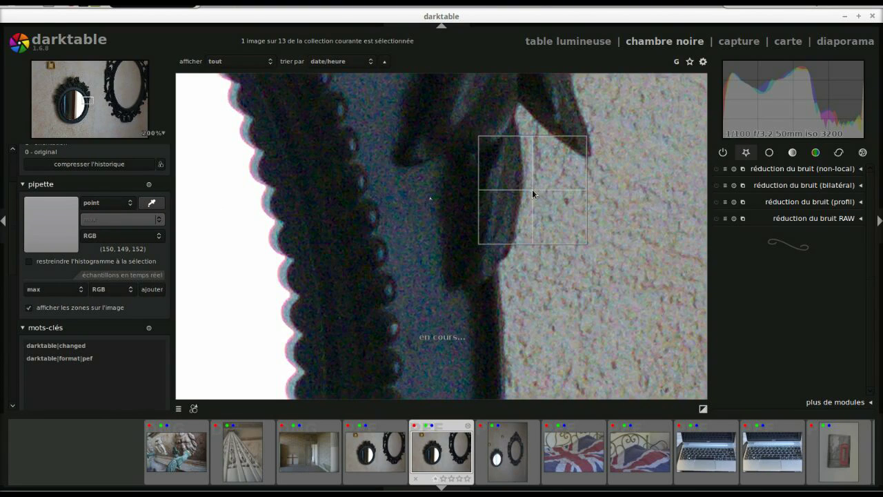
drag(532, 190, 397, 233)
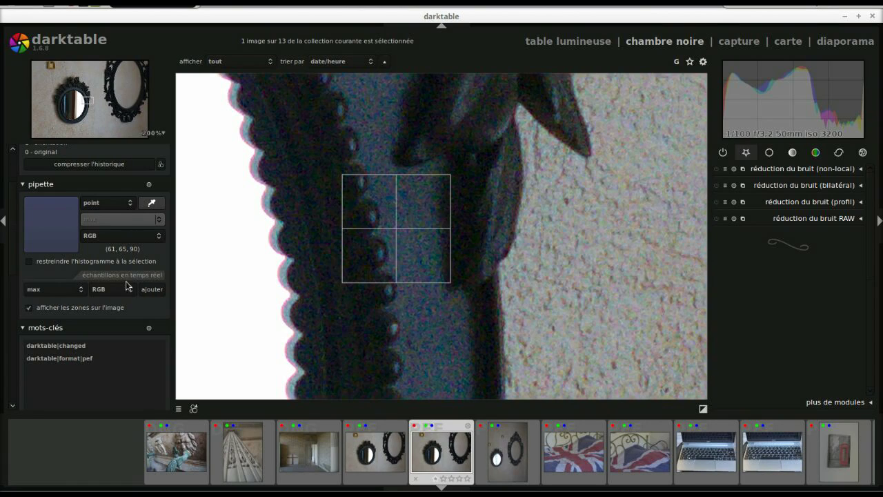
click(150, 290)
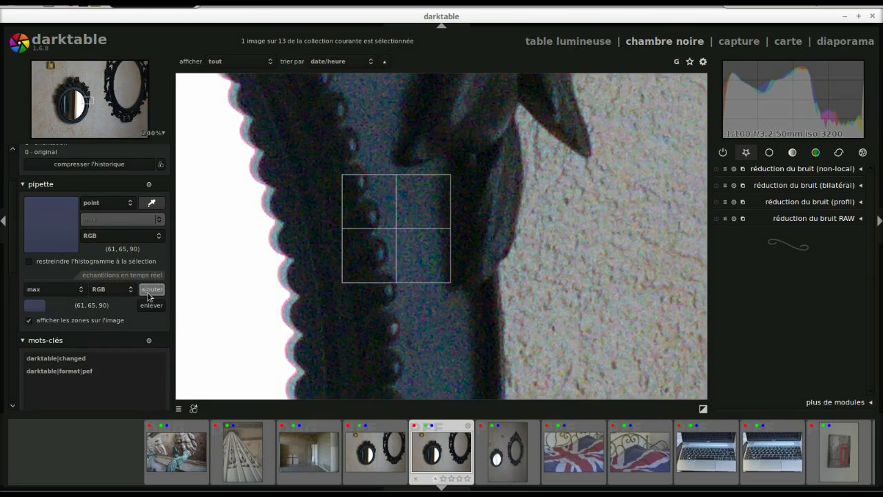
click(38, 306)
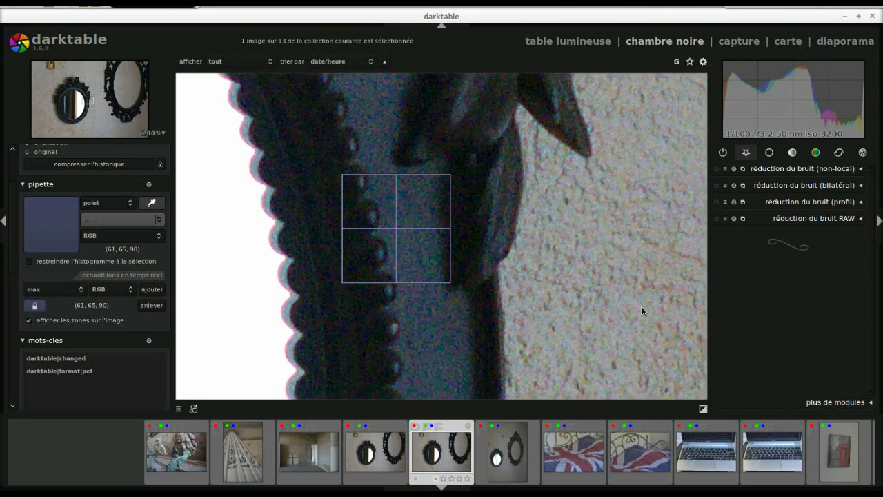
Set up "réduction du bruit (profil)" with "masque parametrique" blending, based on the hue channel (H).
click(863, 203)
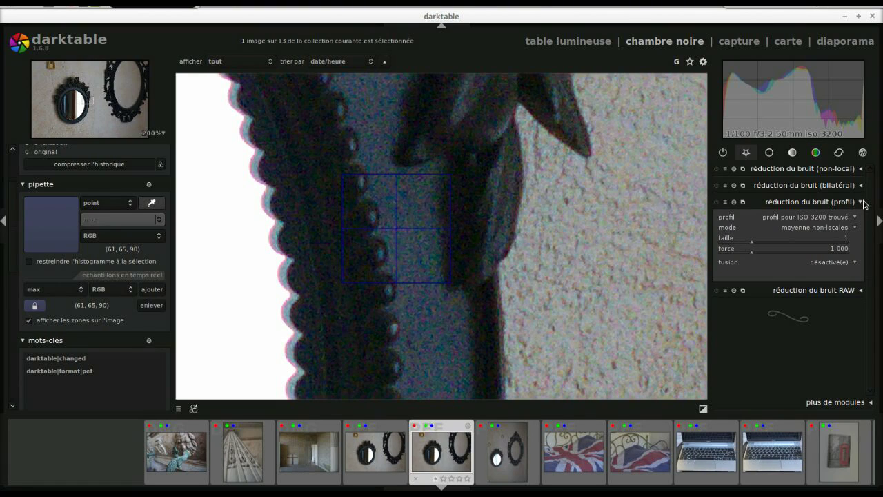
click(855, 266)
click(845, 293)
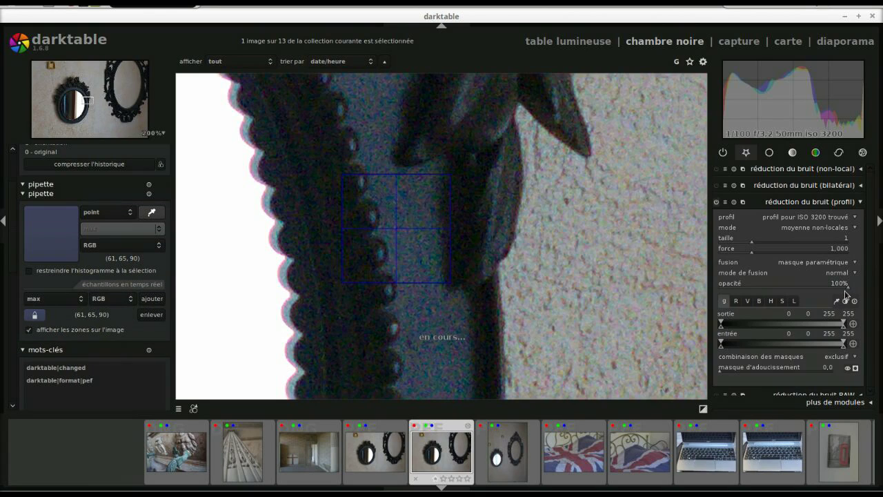
click(774, 301)
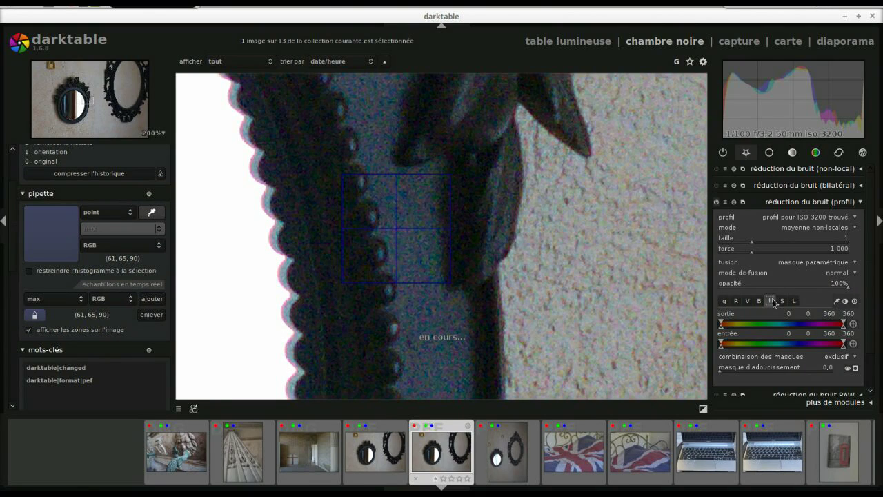
Pick the mask's reference hue at the locked sample on the mirror's bluish frame.
click(836, 301)
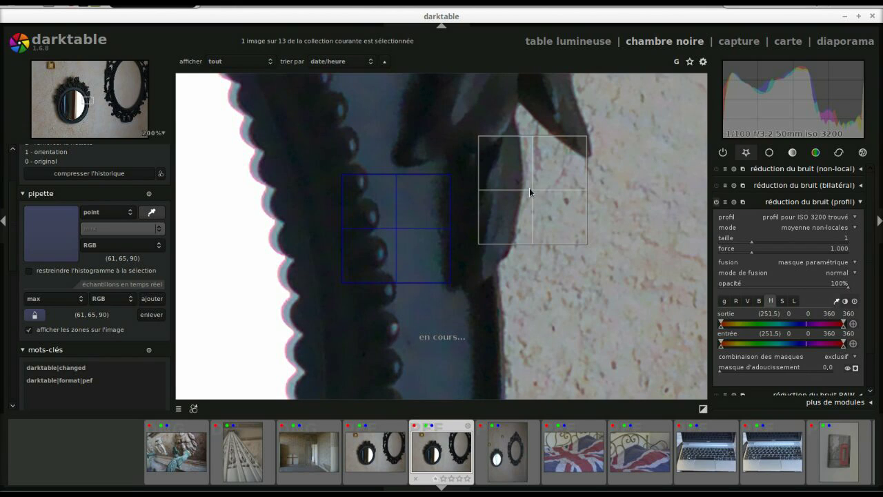
drag(532, 189, 397, 232)
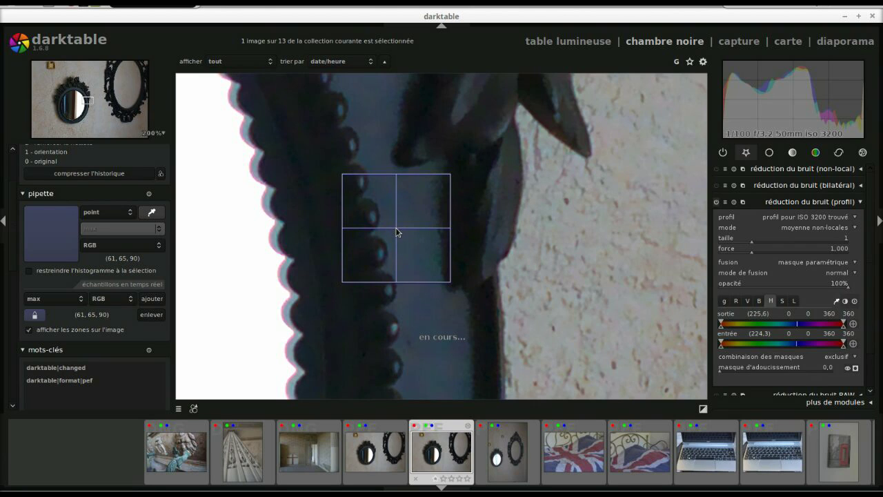
drag(396, 233, 397, 233)
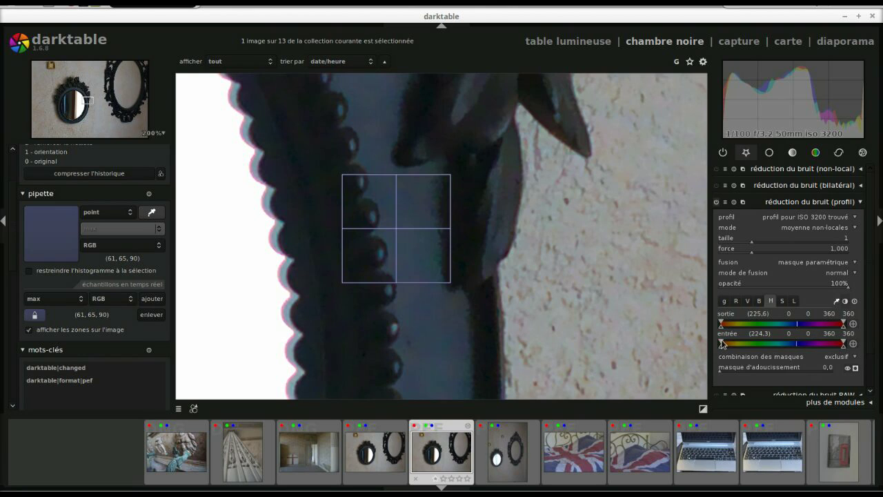
Narrow the mask's input hue range around the picked blue with markers at 189, 218, 228 and 252, checking the mask on the whole photo.
mouse_move(723, 344)
mouse_down()
mouse_move(831, 343)
mouse_move(797, 343)
mouse_move(807, 344)
mouse_up()
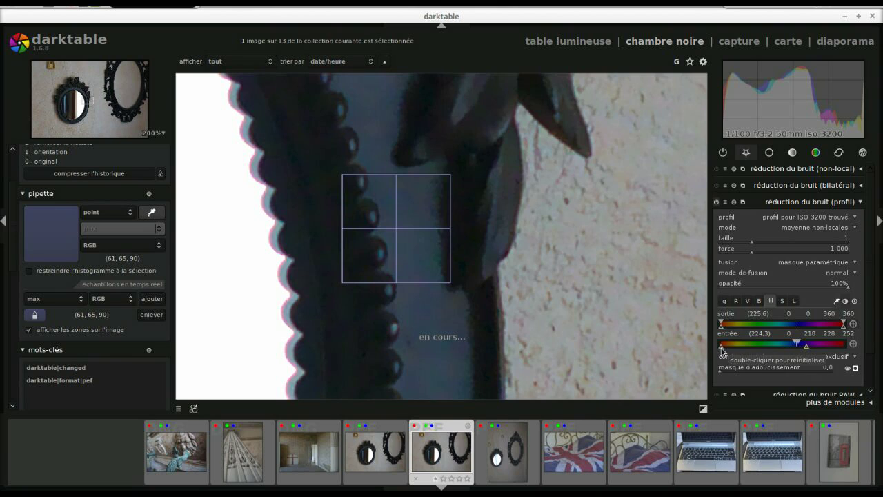
drag(721, 348, 786, 349)
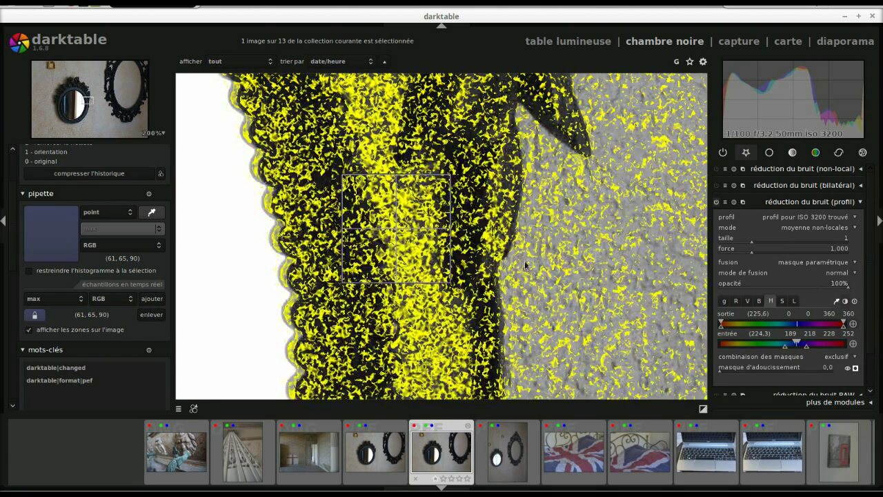
scroll(537, 263, down, 1)
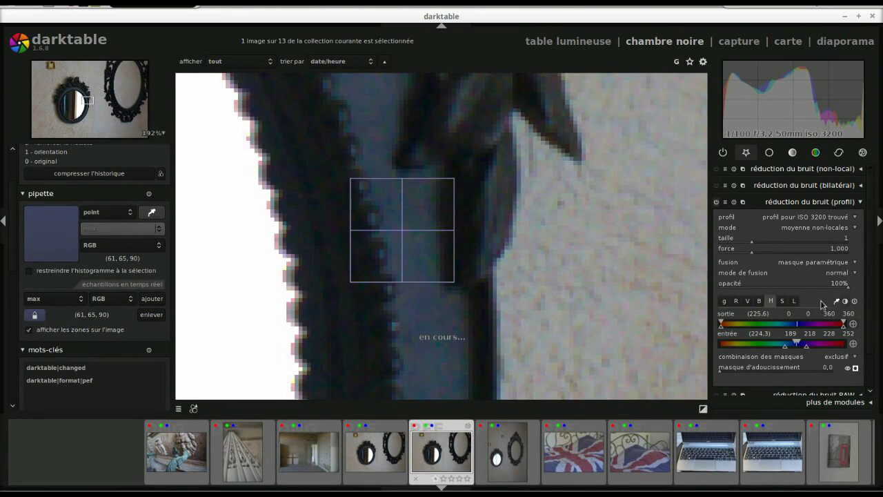
scroll(531, 250, down, 1)
scroll(530, 247, down, 17)
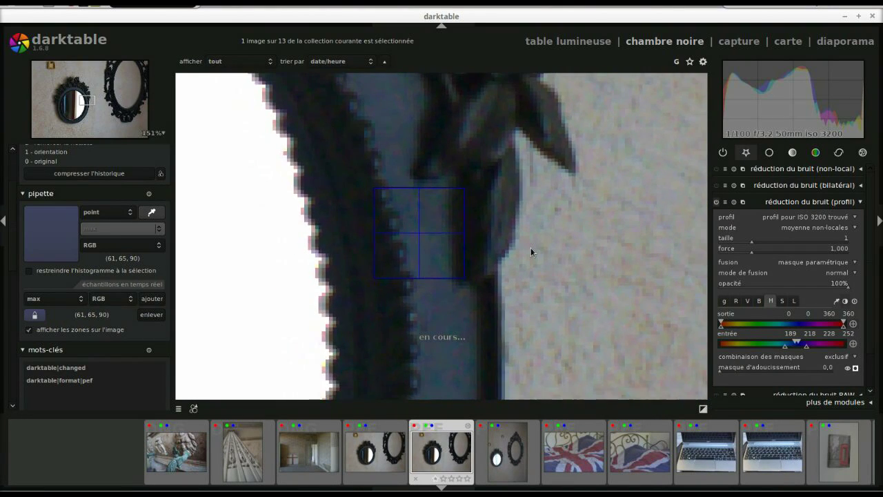
scroll(533, 251, down, 2)
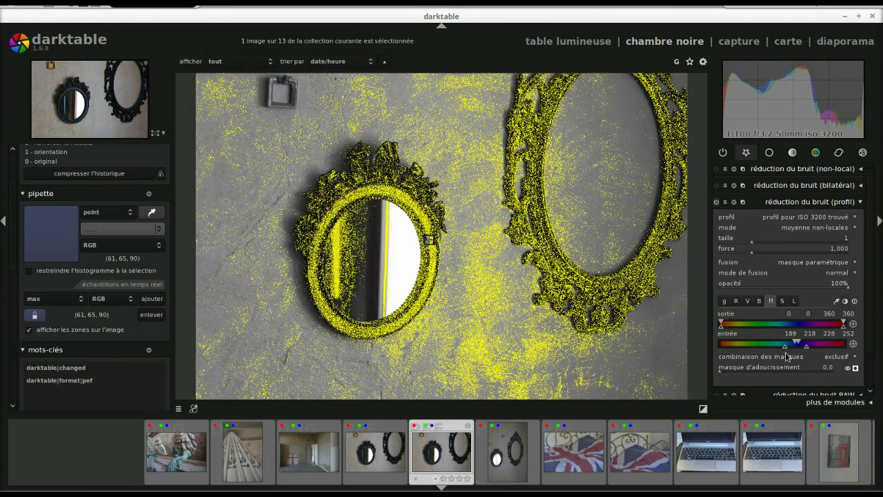
drag(785, 350, 806, 350)
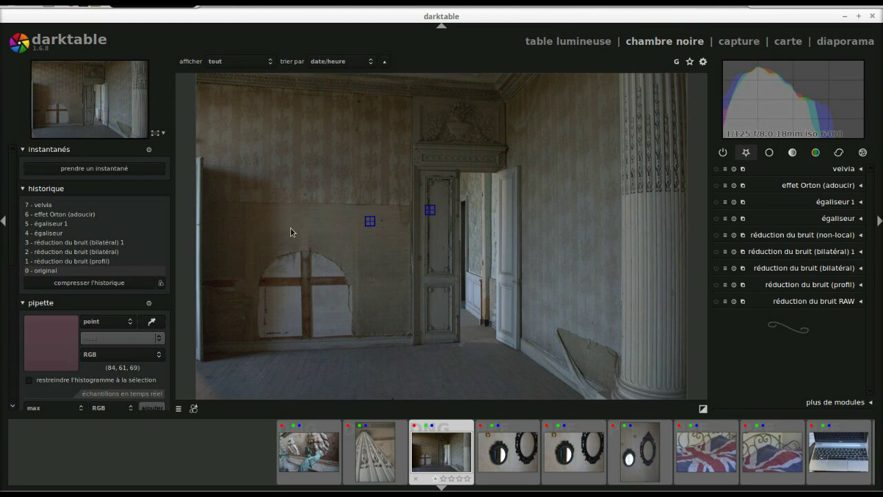
Inspect the noise on the wall and around the carved door moulding in the unprocessed photo of the empty room.
middle_click(238, 234)
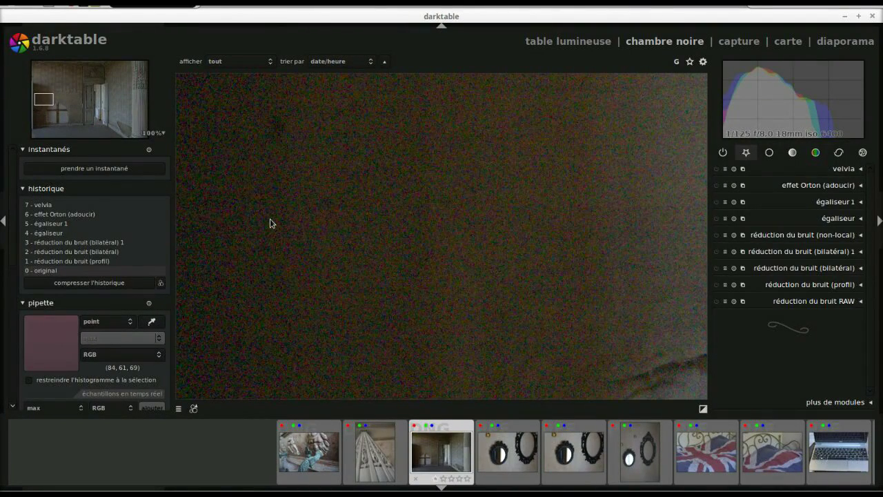
drag(534, 223, 418, 225)
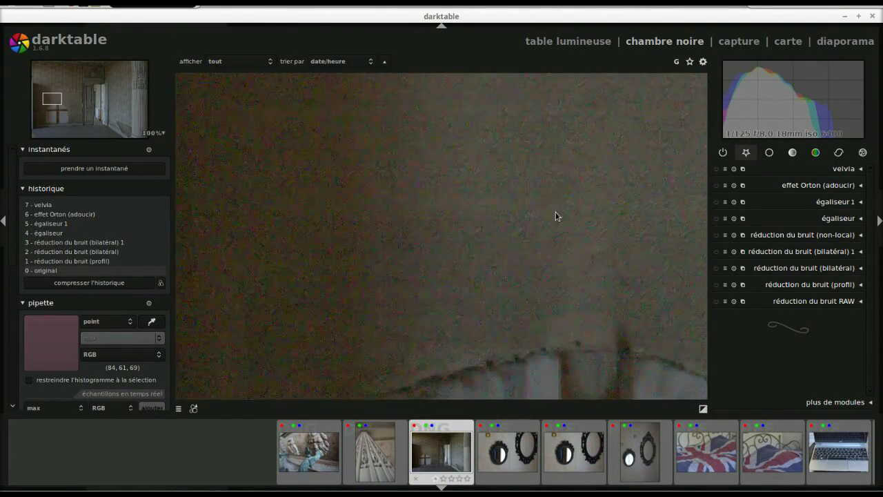
drag(553, 213, 439, 249)
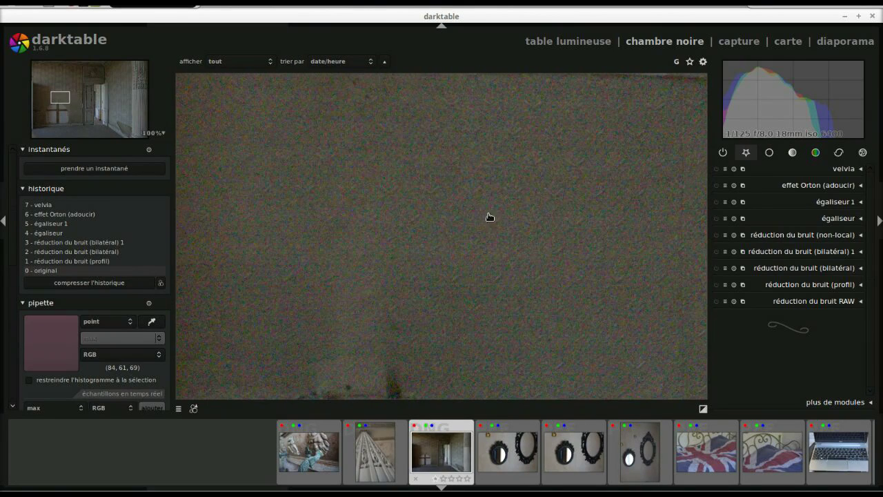
scroll(418, 260, down, 1)
scroll(409, 263, down, 1)
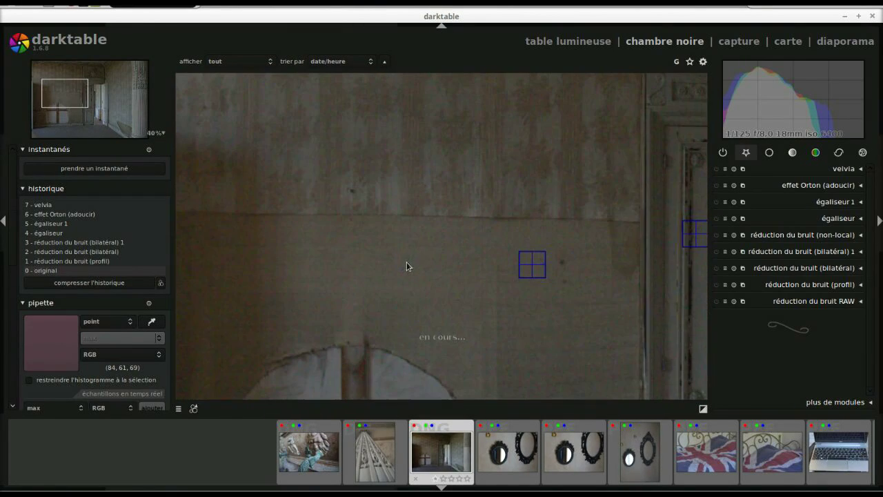
drag(449, 176, 530, 182)
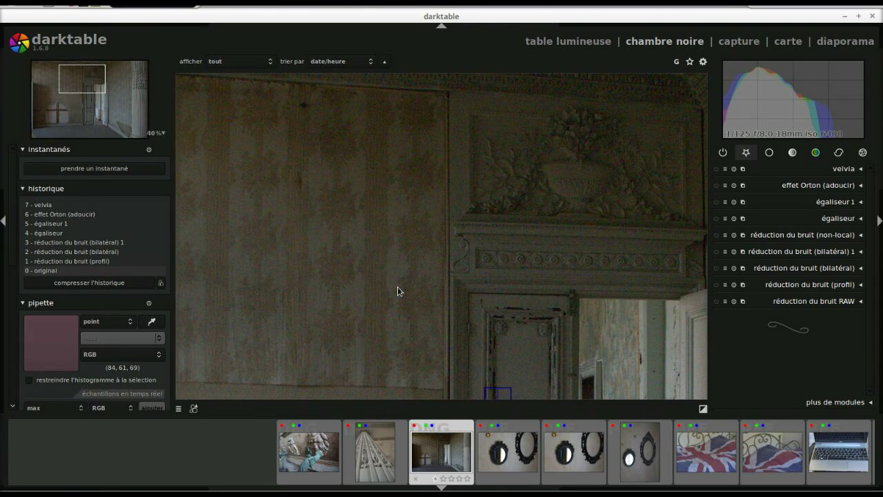
scroll(397, 287, down, 2)
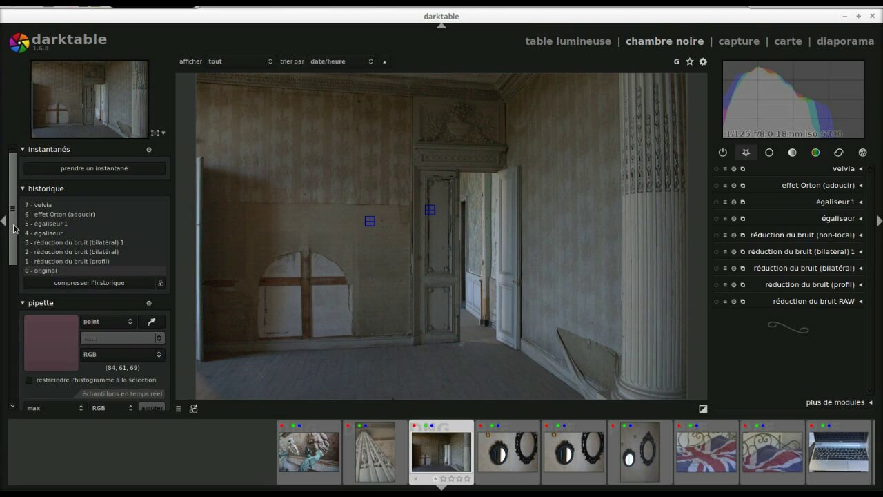
Locate the two locked colour samples on the room photo and display the mask shapes "Ombre projetée" and "Porte du fond".
scroll(13, 229, down, 5)
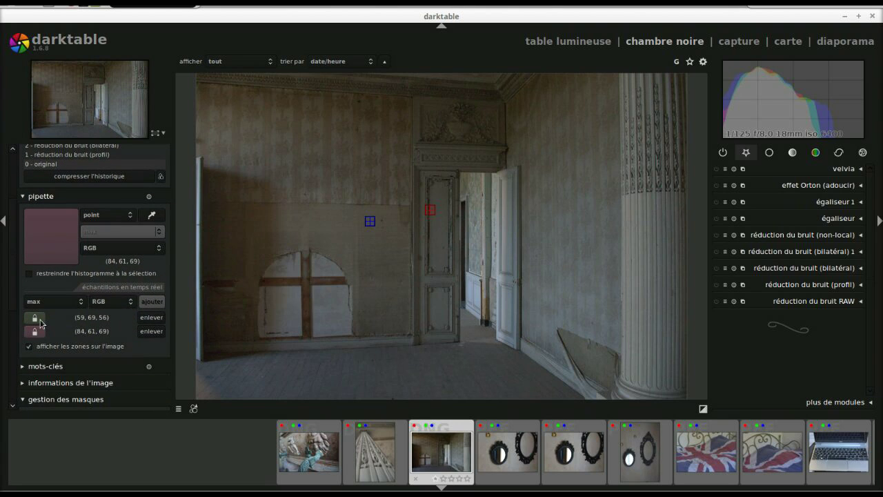
mouse_move(40, 333)
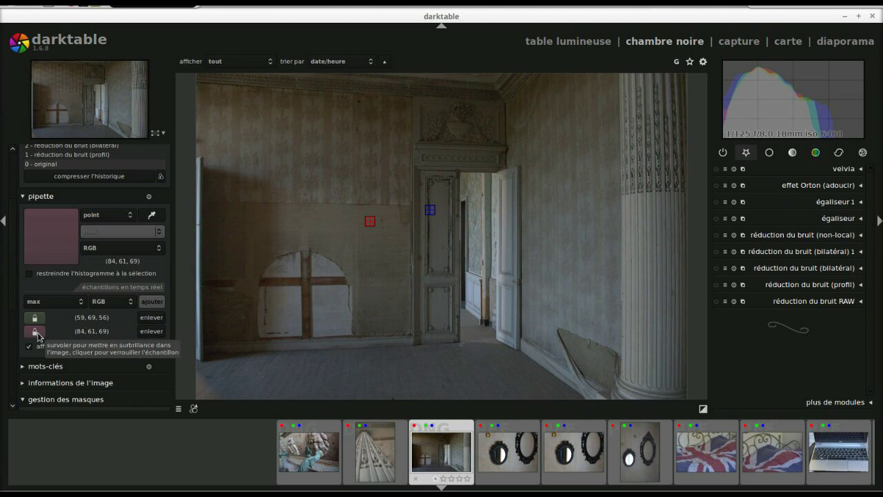
drag(14, 232, 9, 309)
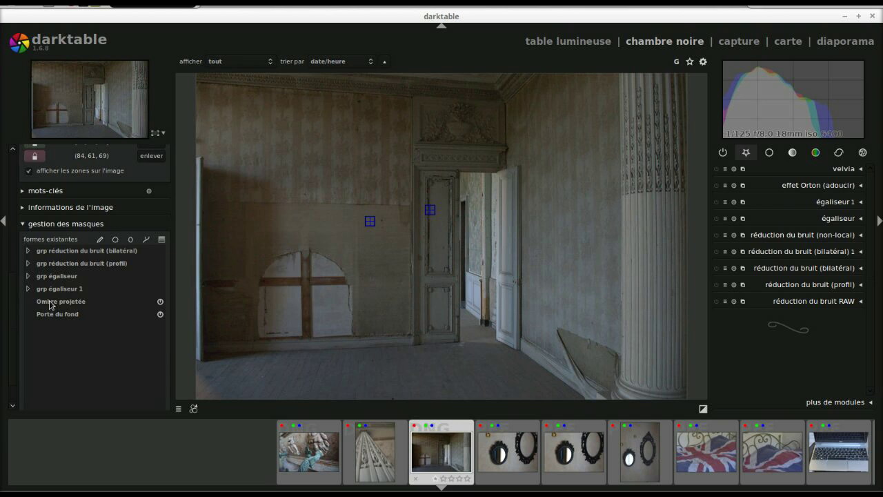
mouse_move(51, 305)
click(64, 303)
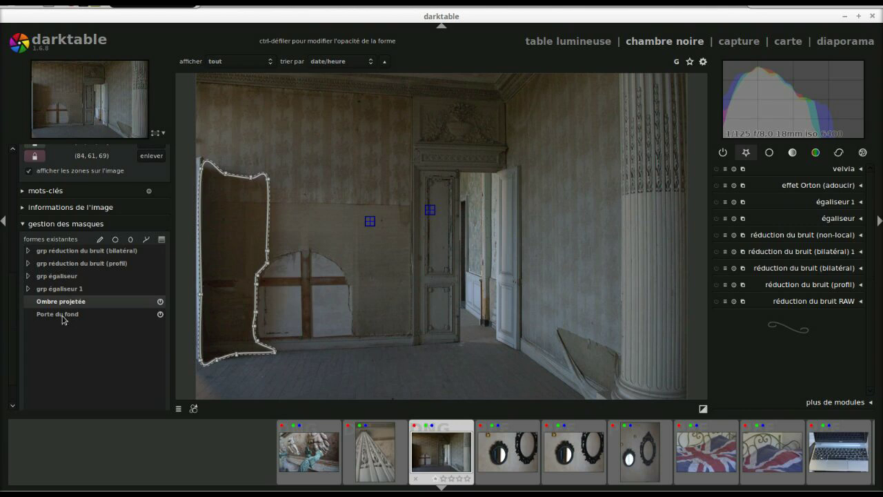
click(63, 316)
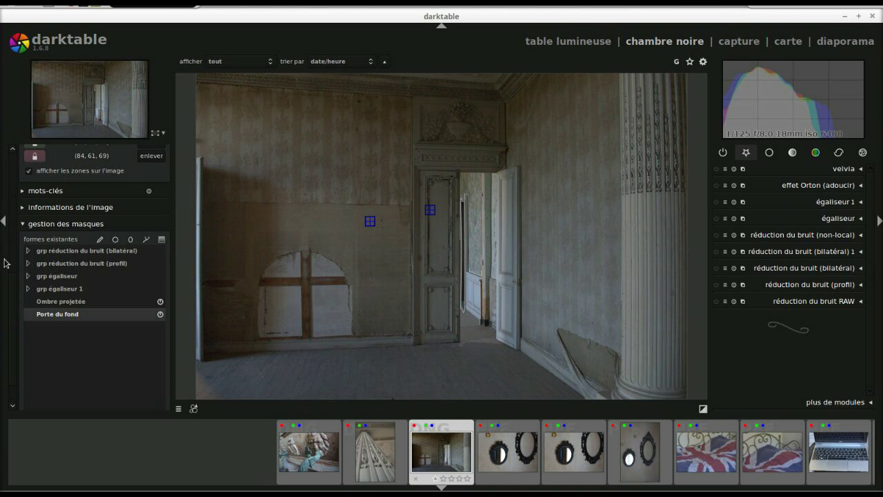
Set the room photo's history to step 1, "réduction du bruit (profil)".
scroll(12, 186, up, 5)
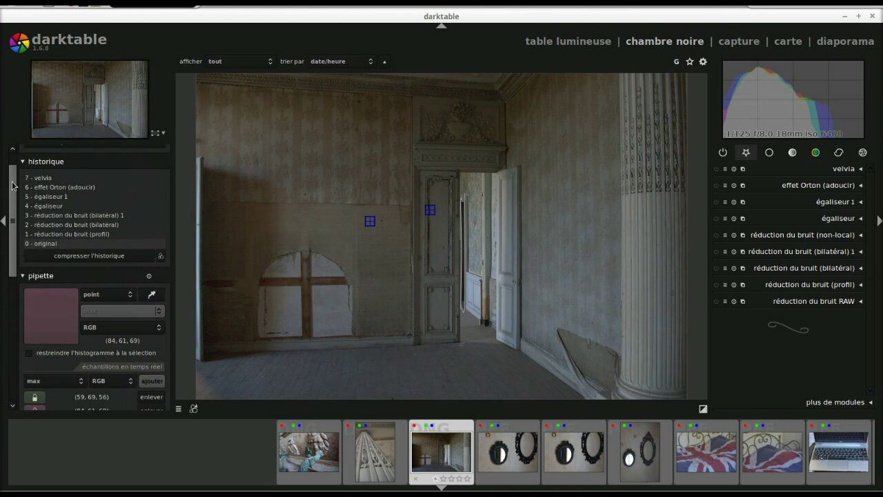
click(87, 235)
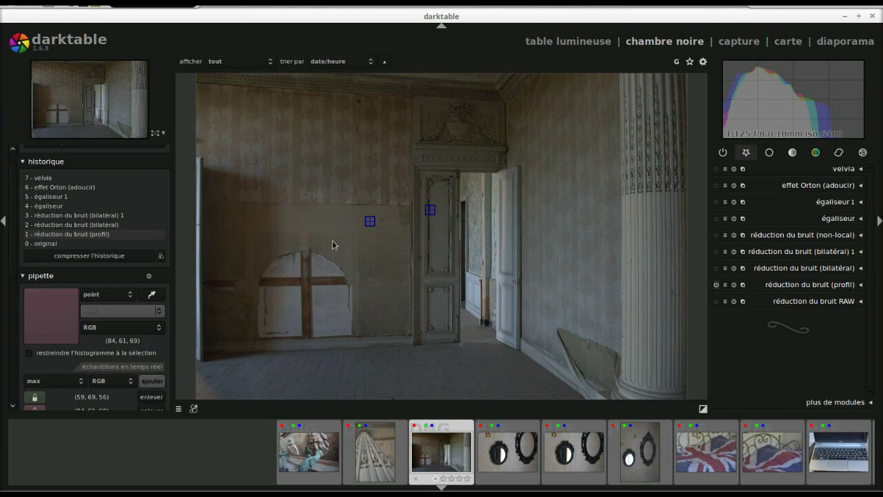
Advance the room photo's history through "réduction du bruit (bilatéral)" to step 3, "réduction du bruit (bilatéral) 1", checking the wall noise up close.
scroll(322, 220, up, 5)
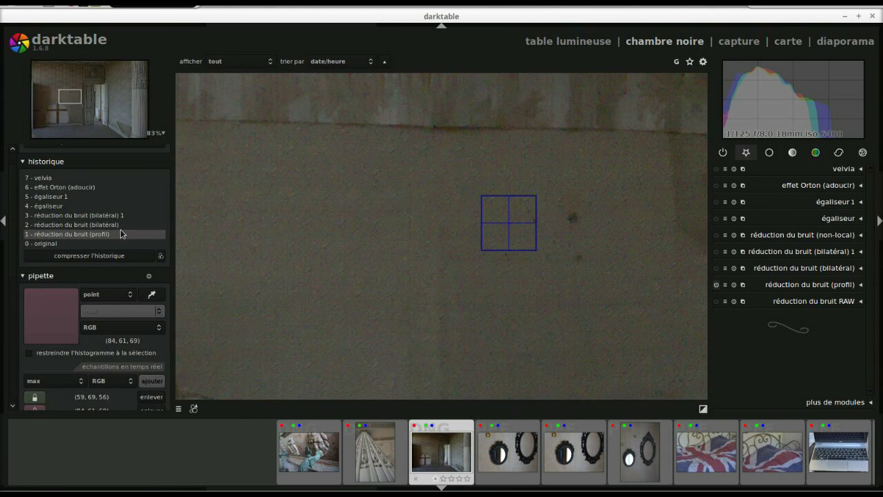
click(86, 229)
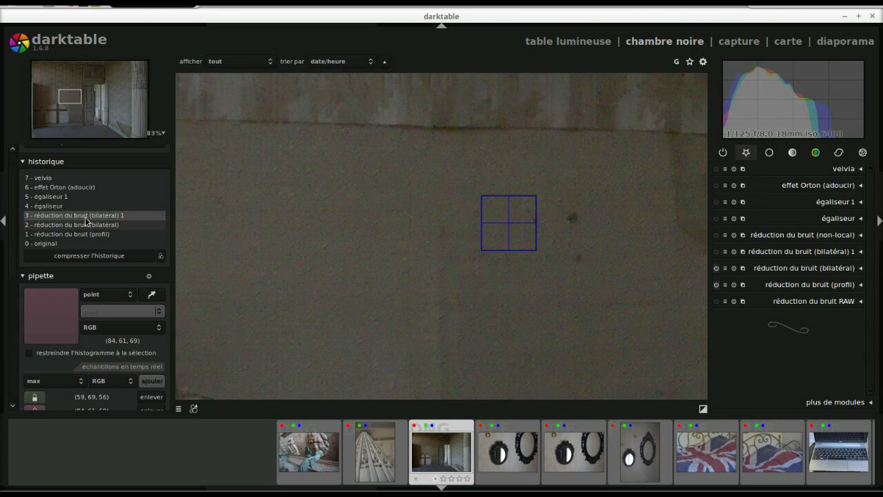
click(86, 219)
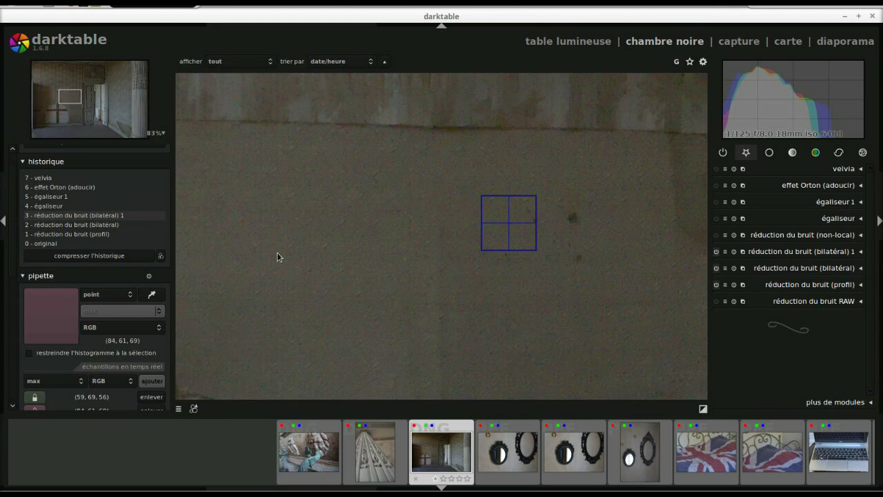
Advance the room photo's history to step 4, "égaliseur", and examine the wall above the arched opening.
click(55, 208)
scroll(400, 252, down, 3)
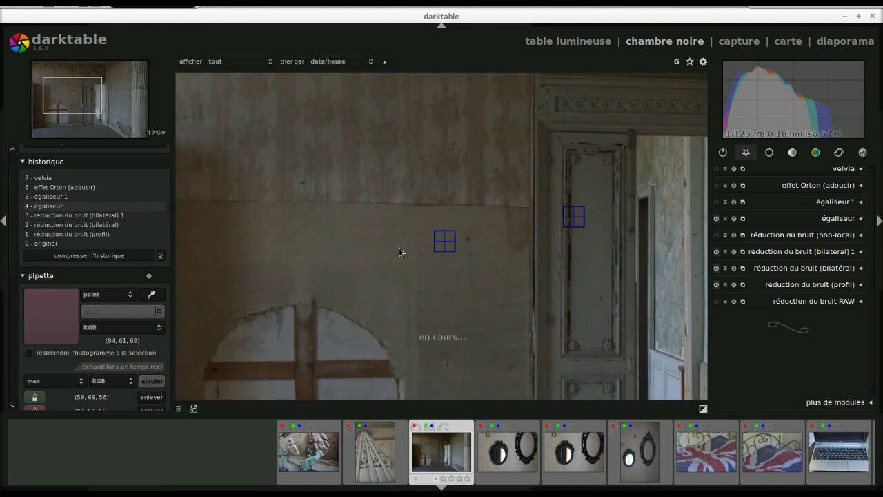
drag(313, 266, 469, 203)
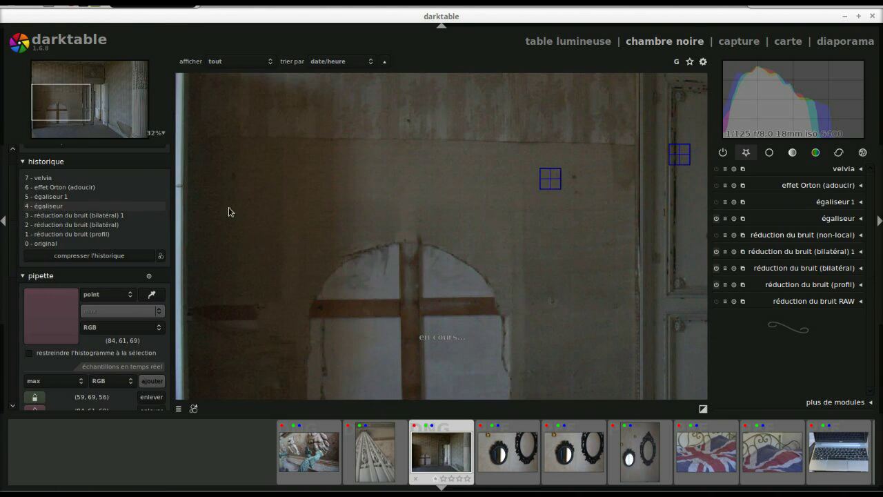
Advance the room photo's history through "égaliseur 1" to step 6, "effet Orton (adoucir)", and compare the wall with the doorway area.
click(69, 197)
drag(558, 206, 251, 244)
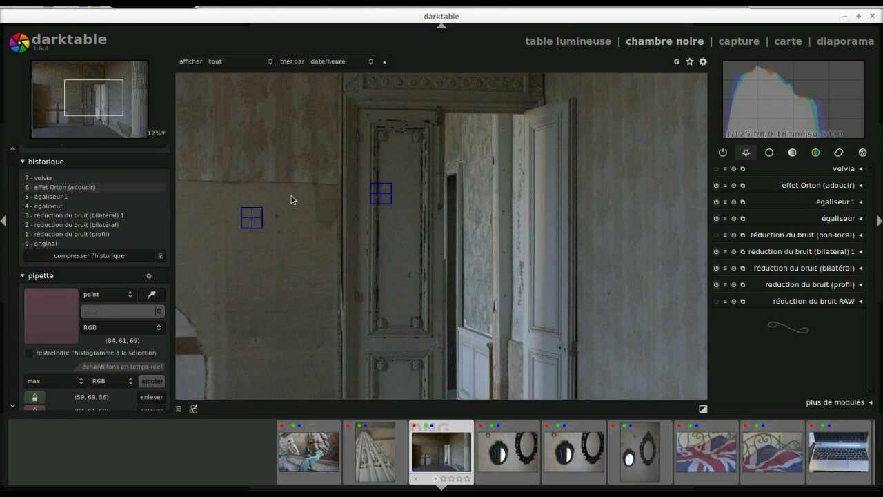
drag(301, 202, 473, 253)
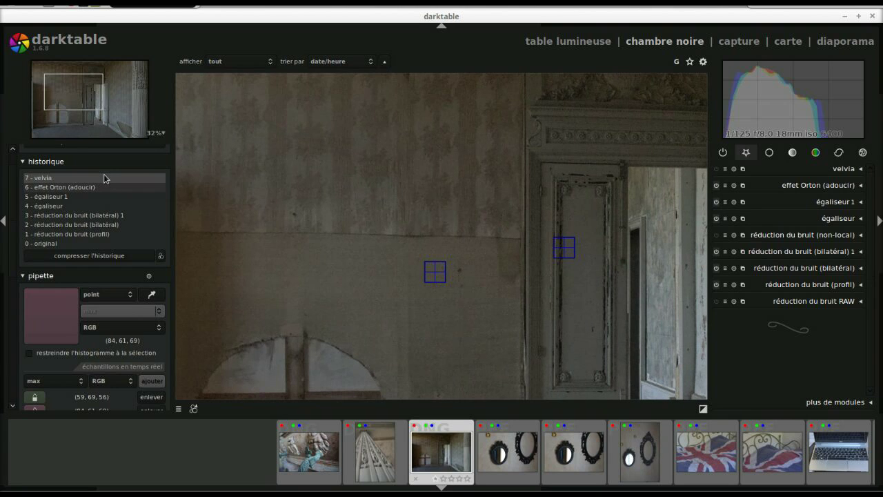
Set the room photo's history to step 7, "velvia", and inspect the wall, the door frame and the carved moulding up close.
drag(286, 213, 372, 144)
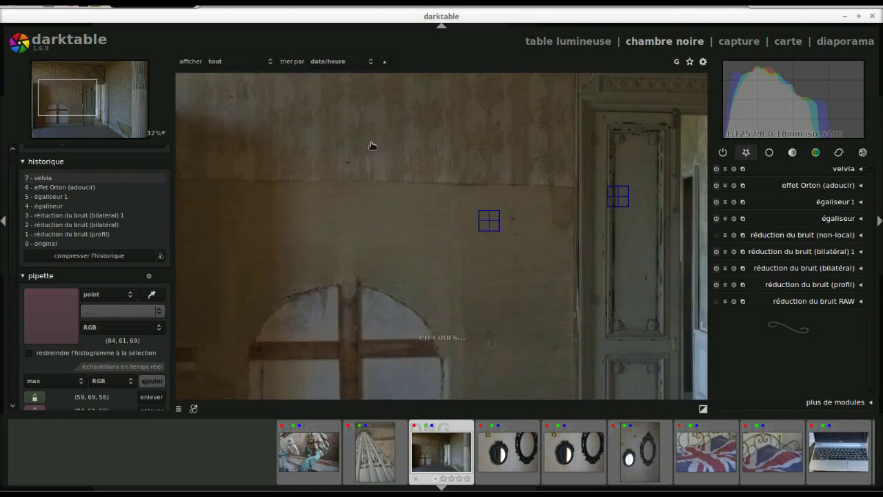
scroll(280, 191, up, 4)
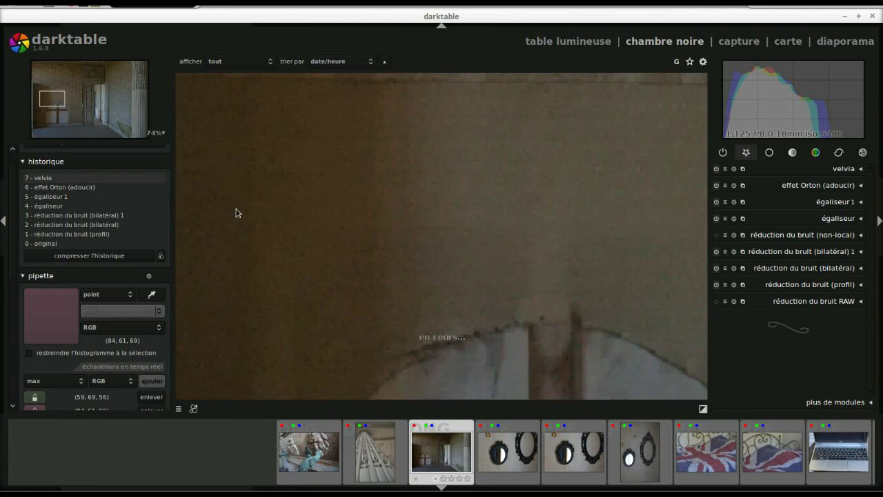
drag(298, 201, 405, 160)
drag(455, 220, 287, 211)
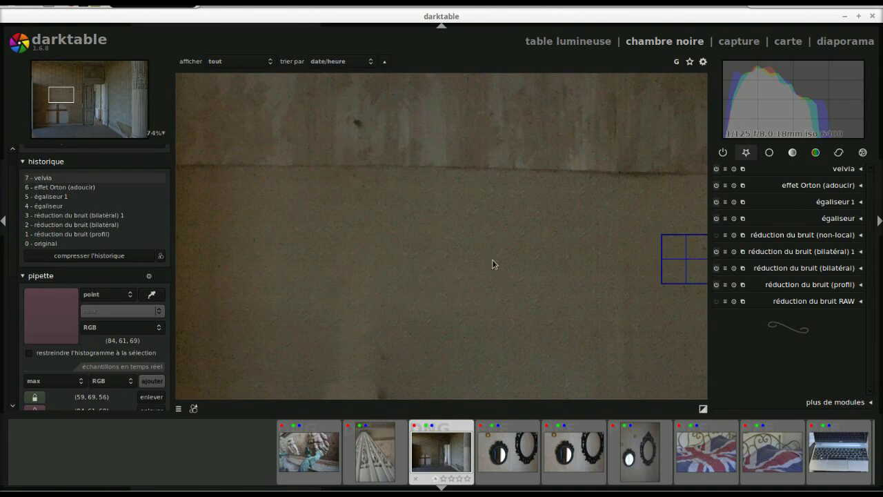
mouse_move(526, 207)
mouse_down()
mouse_move(435, 256)
mouse_move(292, 252)
mouse_up()
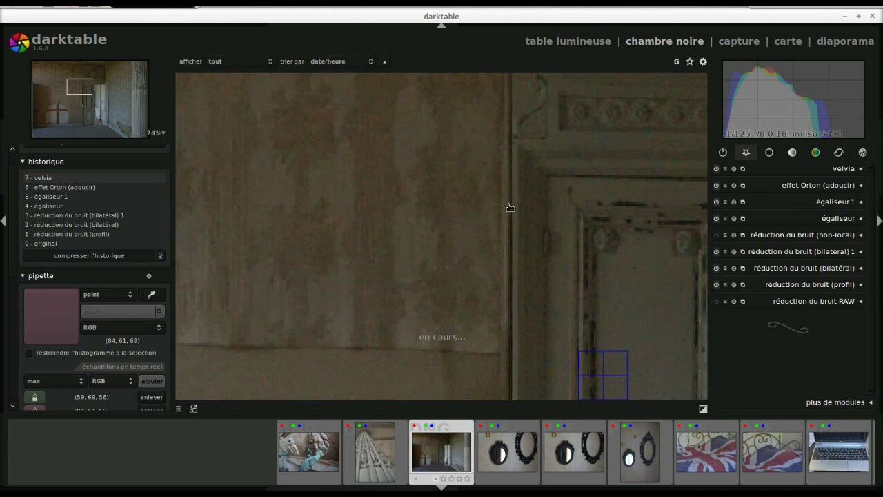
drag(508, 207, 424, 243)
drag(494, 151, 400, 258)
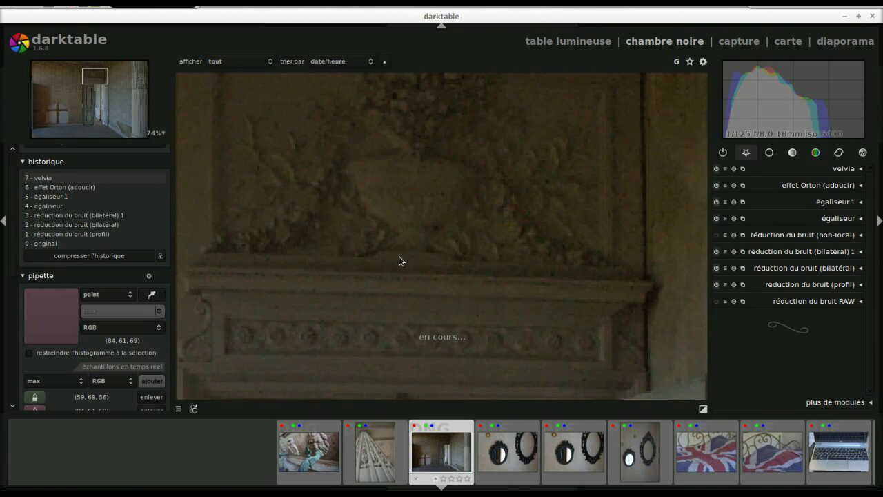
middle_click(440, 230)
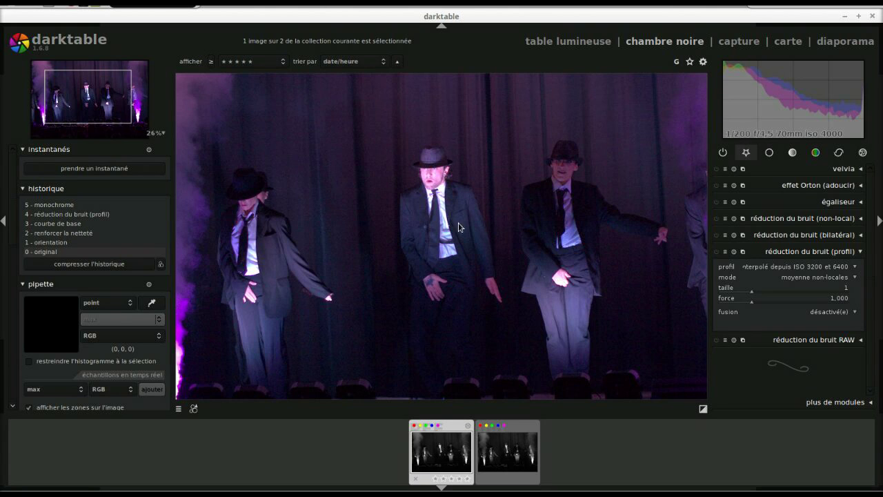
Inspect the noise on the central dancer's face and suit in the unprocessed colour stage photo.
scroll(469, 203, down, 1)
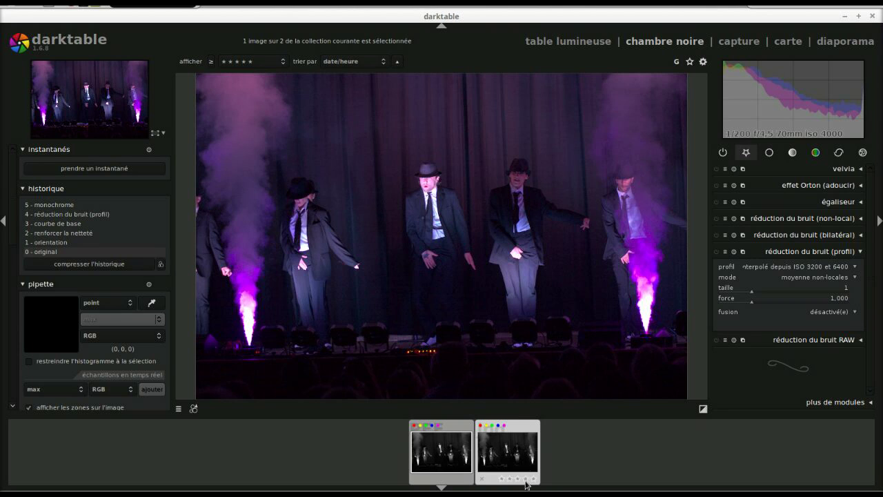
click(515, 463)
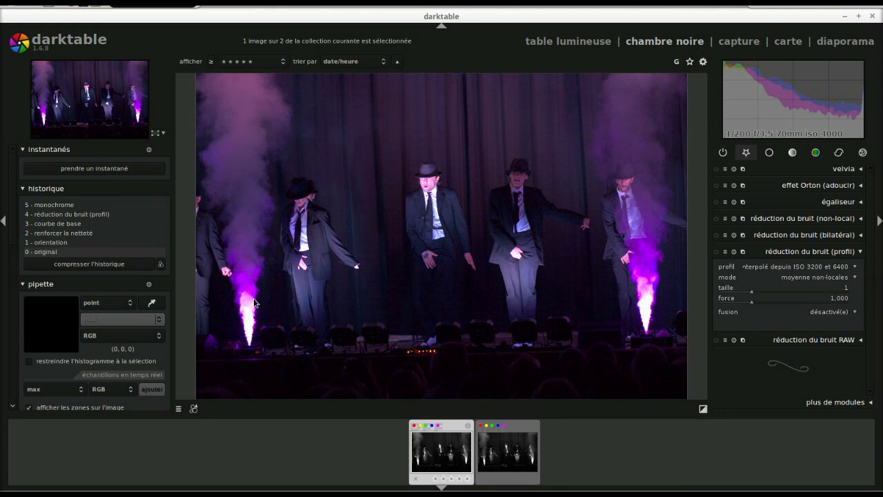
scroll(367, 214, up, 3)
scroll(507, 147, up, 2)
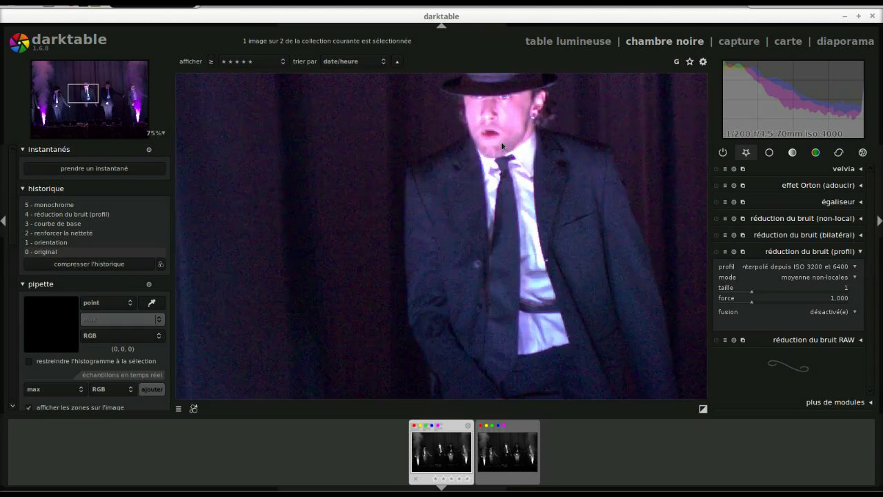
scroll(413, 221, up, 2)
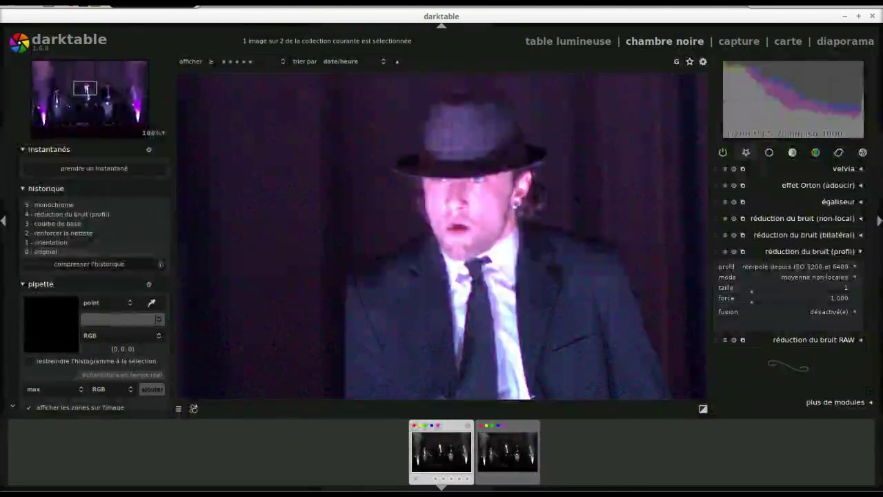
Advance the stage photo's history through step 4, "réduction du bruit (profil)", to step 5, "monochrome", and inspect the central dancer.
click(108, 215)
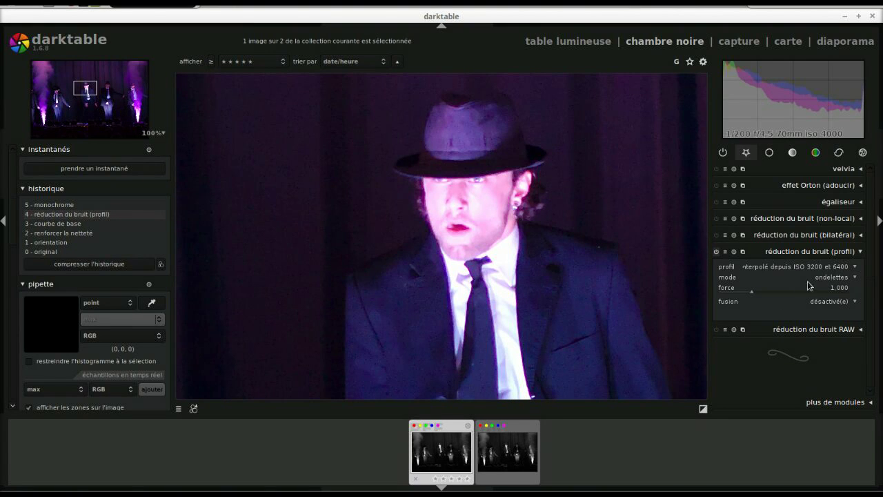
scroll(456, 273, up, 1)
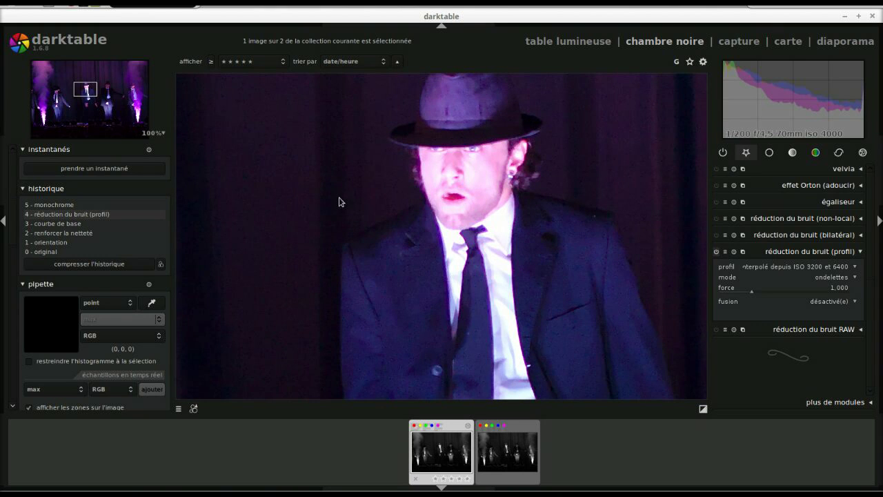
click(104, 206)
drag(394, 262, 353, 173)
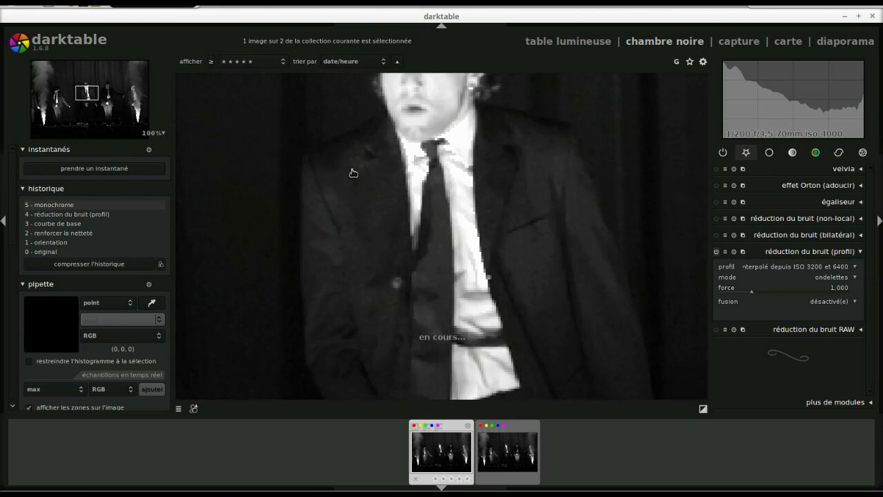
scroll(409, 210, down, 4)
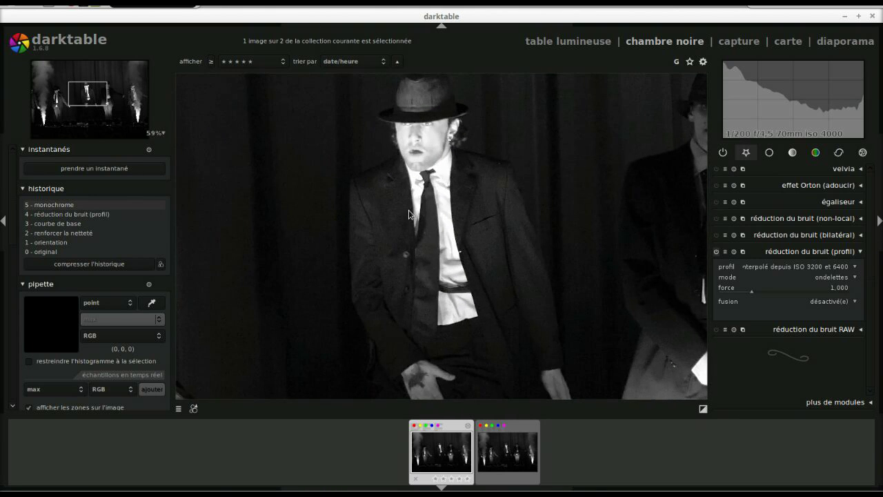
Open the second stage photo and apply profiled noise reduction in "ondelettes" mode.
click(506, 453)
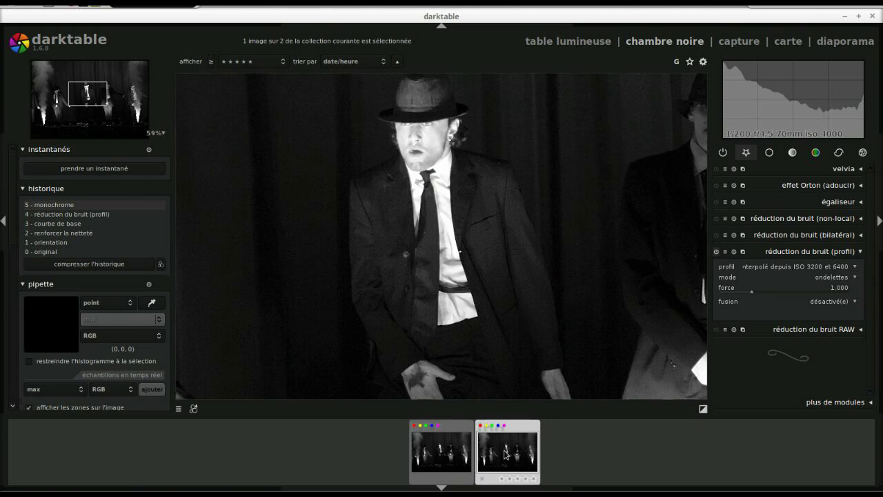
scroll(389, 197, up, 3)
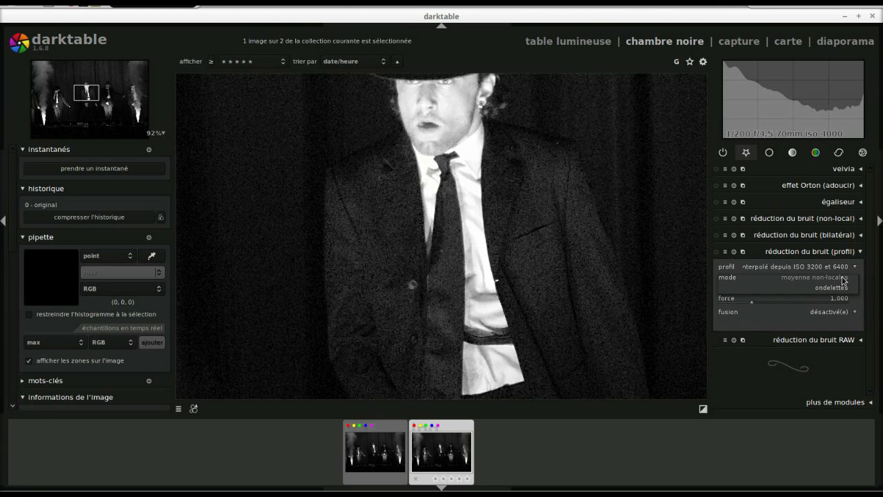
scroll(843, 278, down, 1)
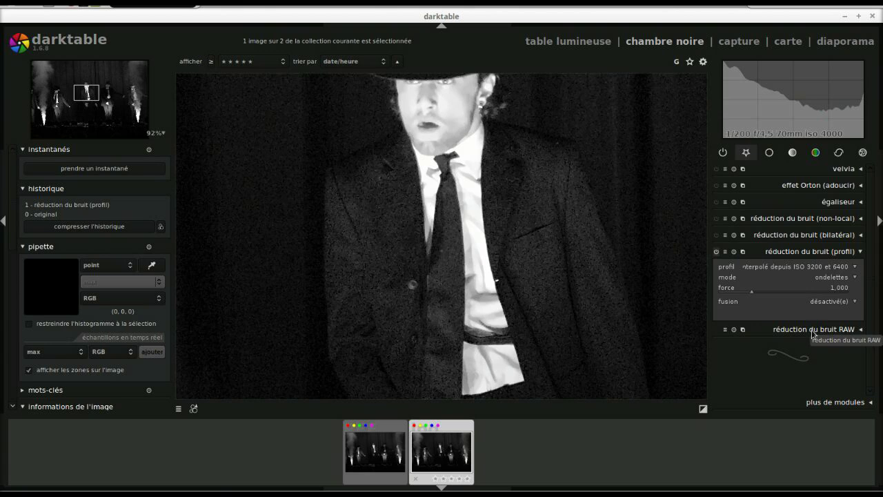
Add non-local noise reduction to the second stage photo, raising its luma to about 97%.
click(849, 255)
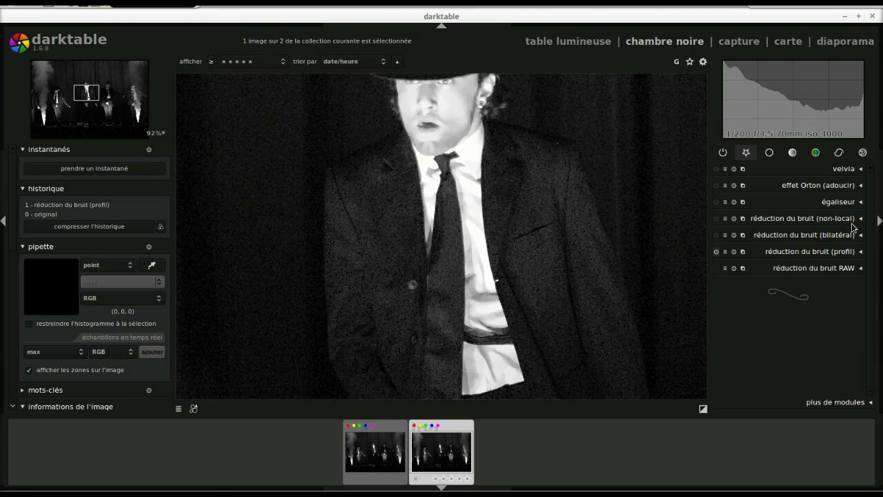
click(859, 221)
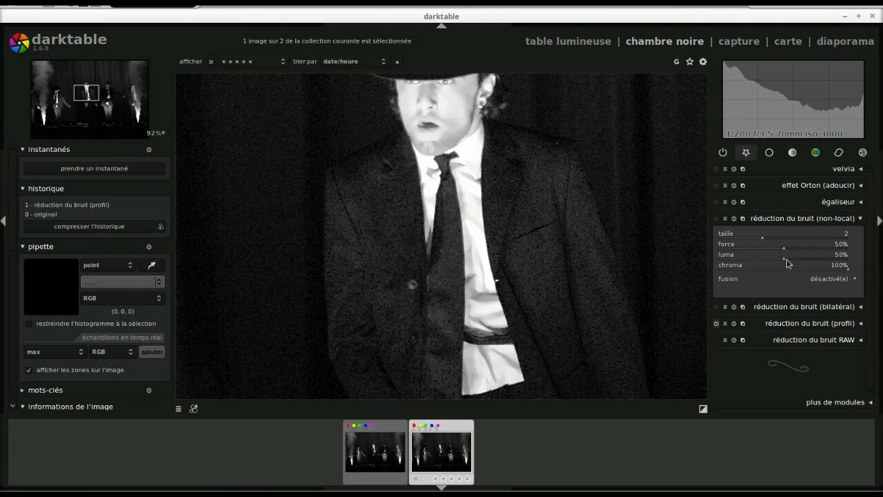
drag(786, 263, 845, 265)
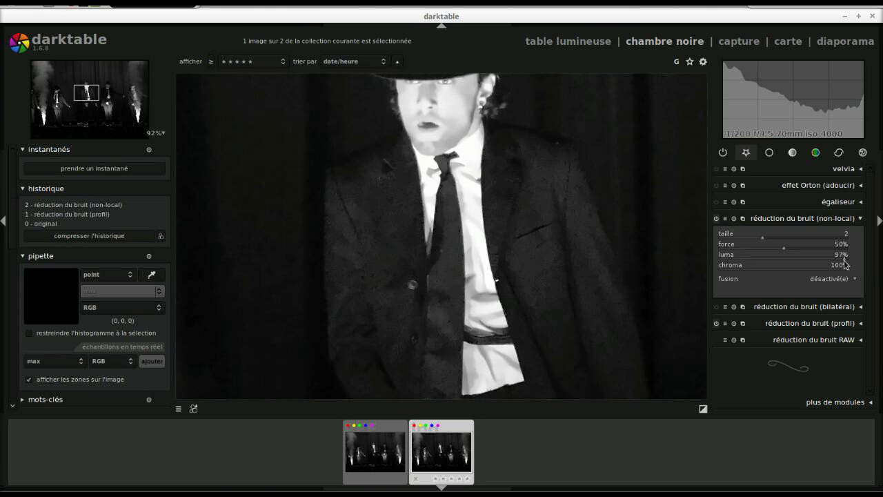
drag(844, 263, 835, 261)
Raise the lower luma curve of the égaliseur towards the fine details and check the smoothing on the dancer's suit.
scroll(749, 260, down, 10)
click(839, 206)
drag(798, 276, 828, 307)
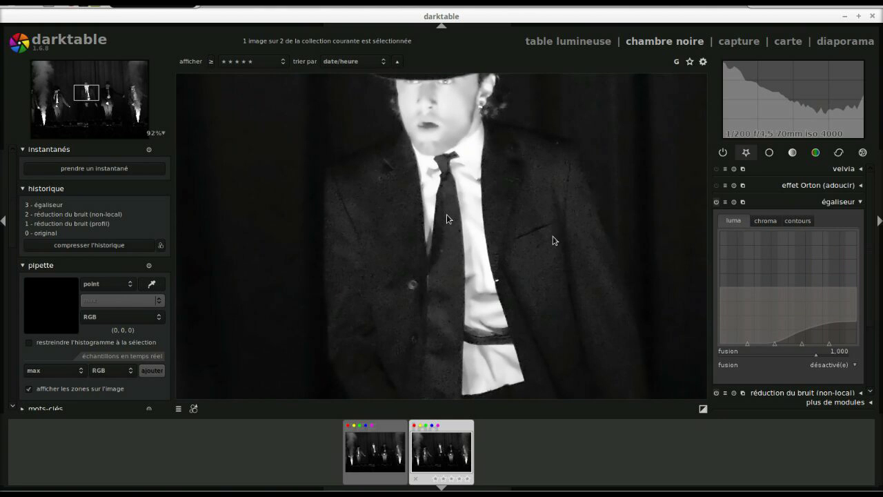
scroll(545, 225, down, 2)
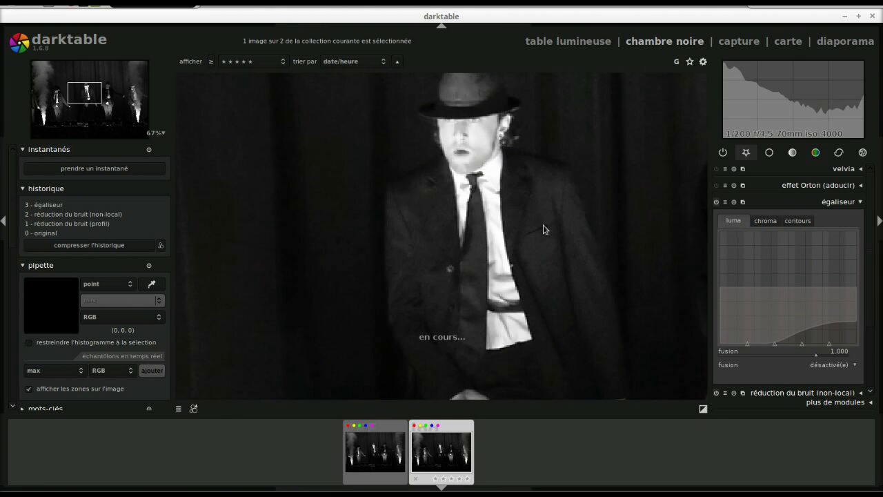
Reset the égaliseur's luma curve and check the dancer from farther out.
double_click(748, 317)
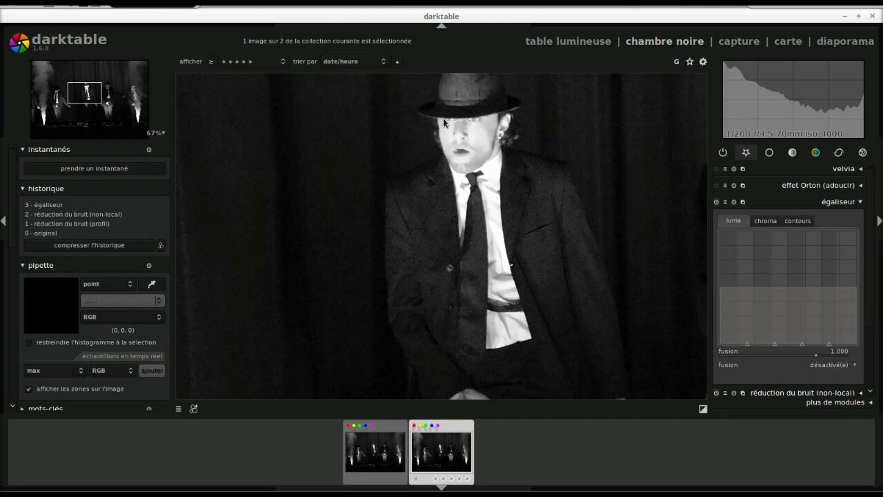
scroll(373, 181, down, 1)
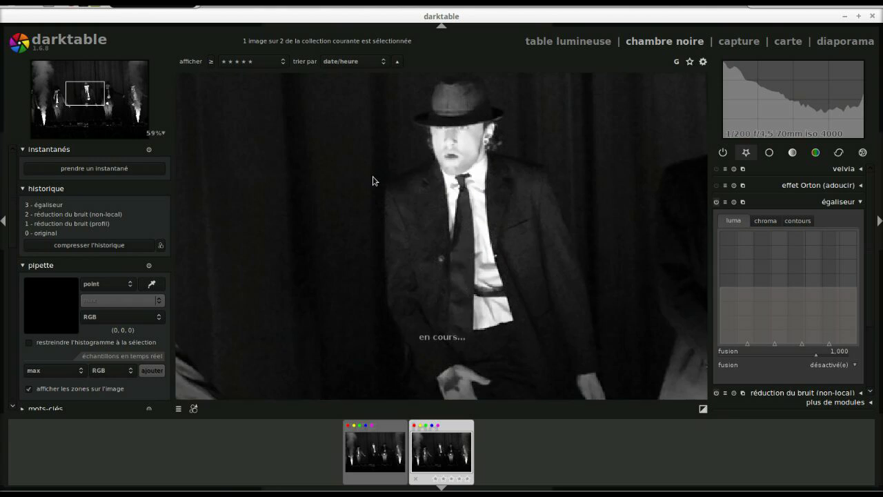